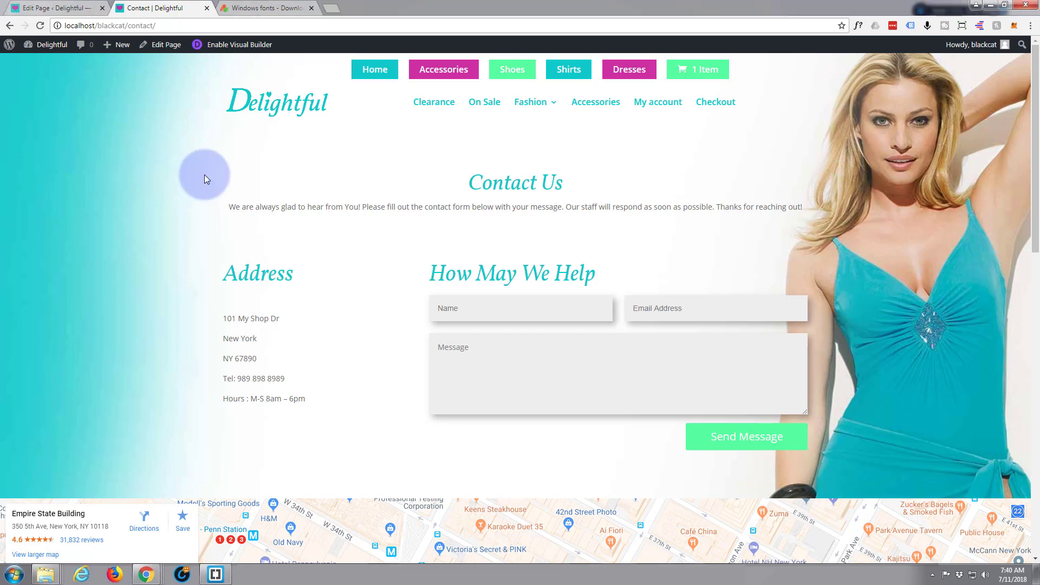
{"action": "scroll", "coordinate": [204, 177], "scroll_direction": "down", "scroll_amount": 7}
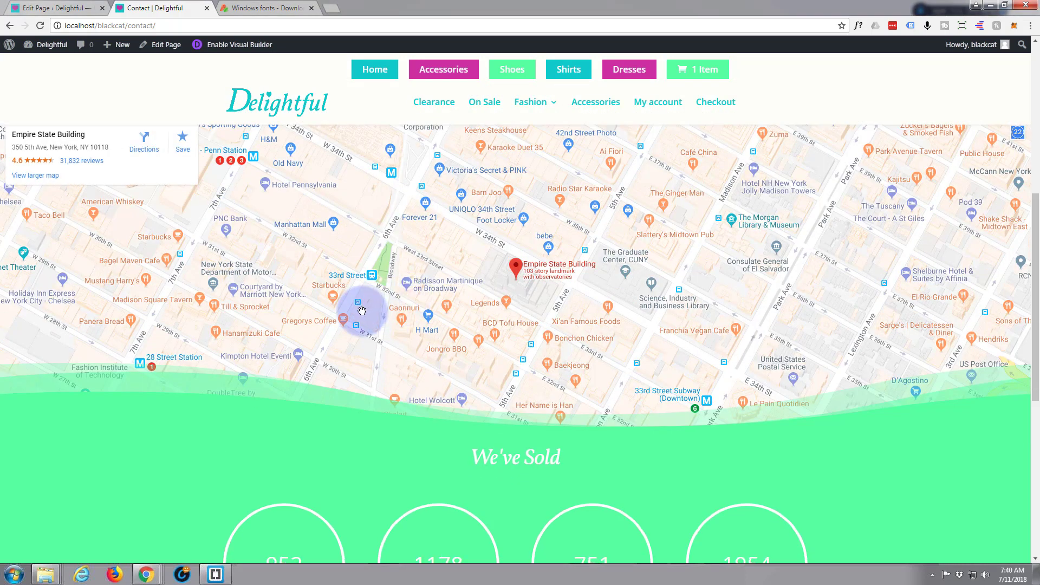
{"action": "scroll", "coordinate": [358, 306], "scroll_direction": "up", "scroll_amount": 5}
{"action": "scroll", "coordinate": [349, 300], "scroll_direction": "up", "scroll_amount": 2}
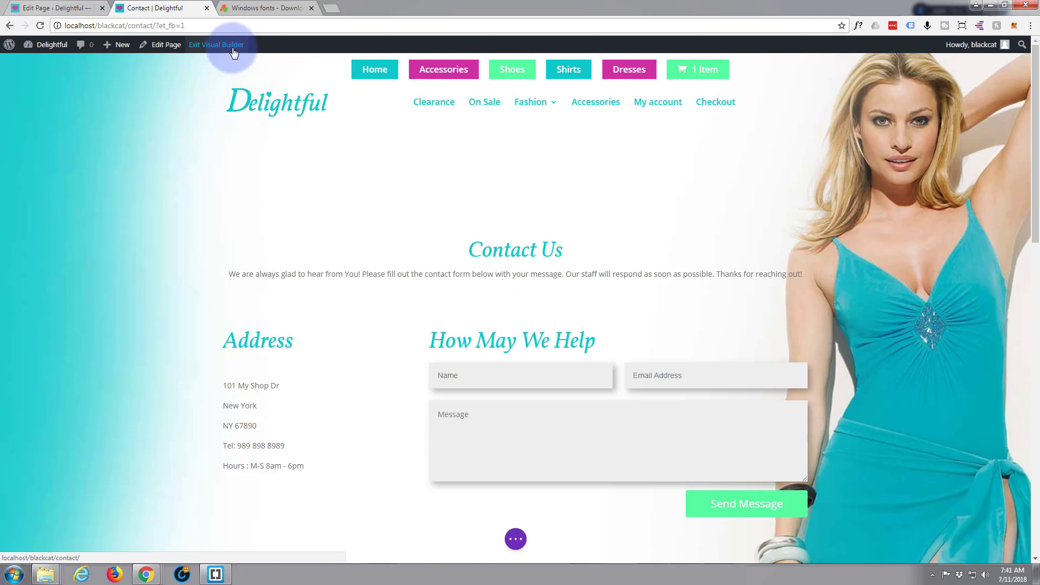
Step: Open the Address text module's settings and expand its Text design options
{"action": "mouse_move", "coordinate": [268, 386]}
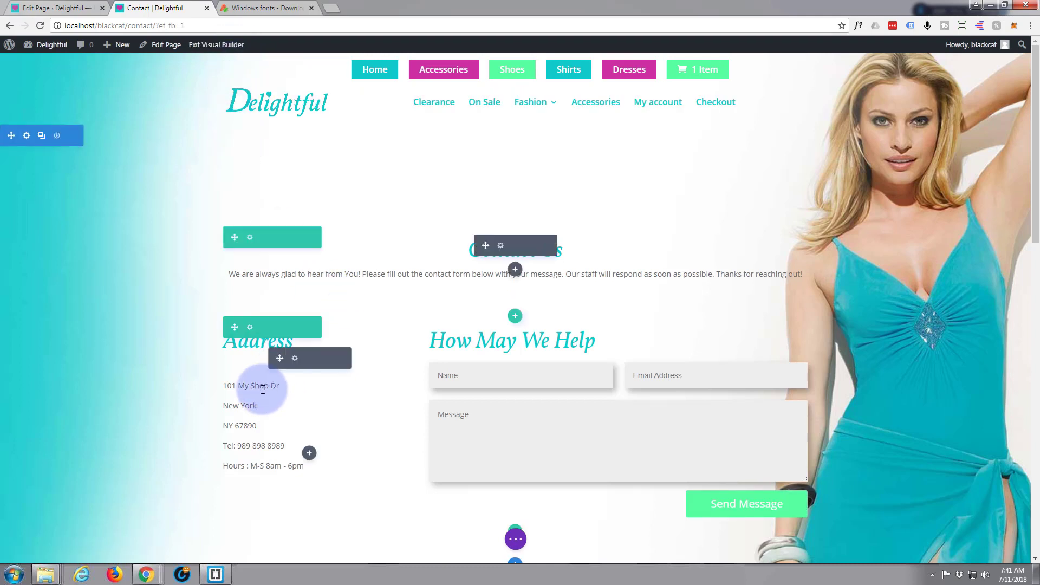
{"action": "left_click", "coordinate": [295, 359]}
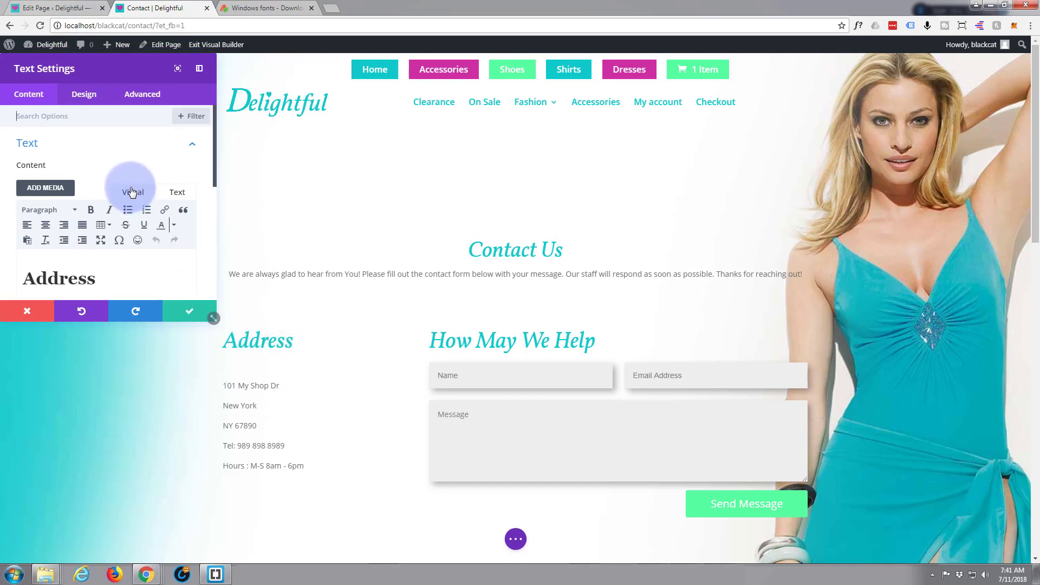
{"action": "left_click", "coordinate": [85, 95]}
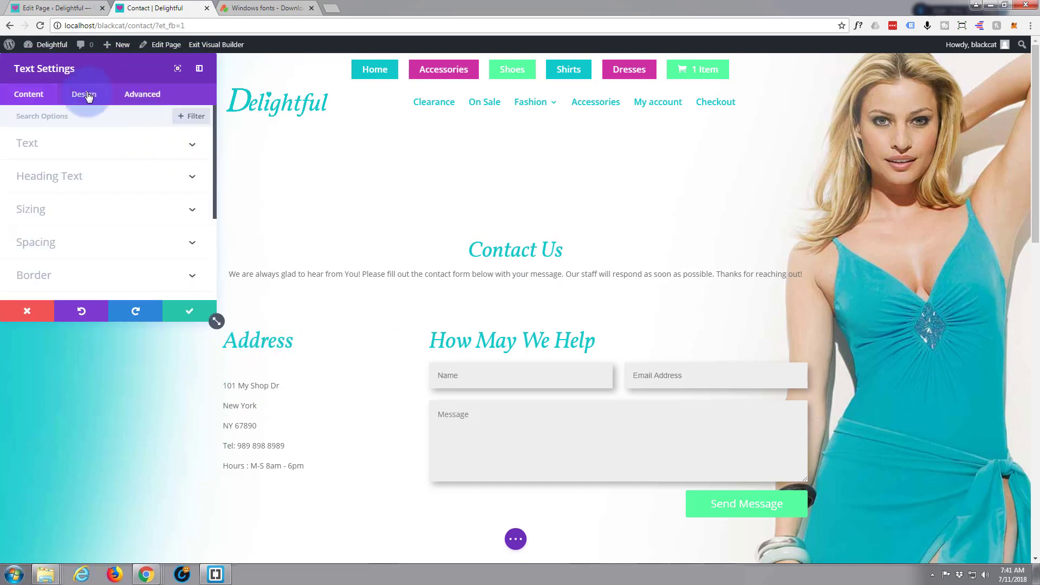
{"action": "left_click", "coordinate": [192, 147]}
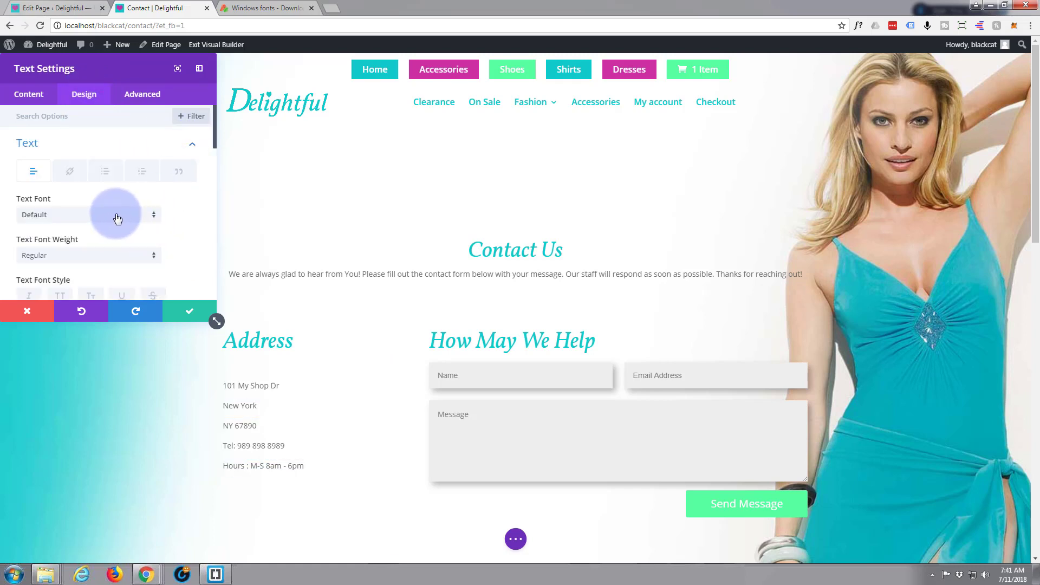
Step: Browse the Text Font list to see which fonts are available, closing it without choosing one
{"action": "left_click", "coordinate": [154, 219]}
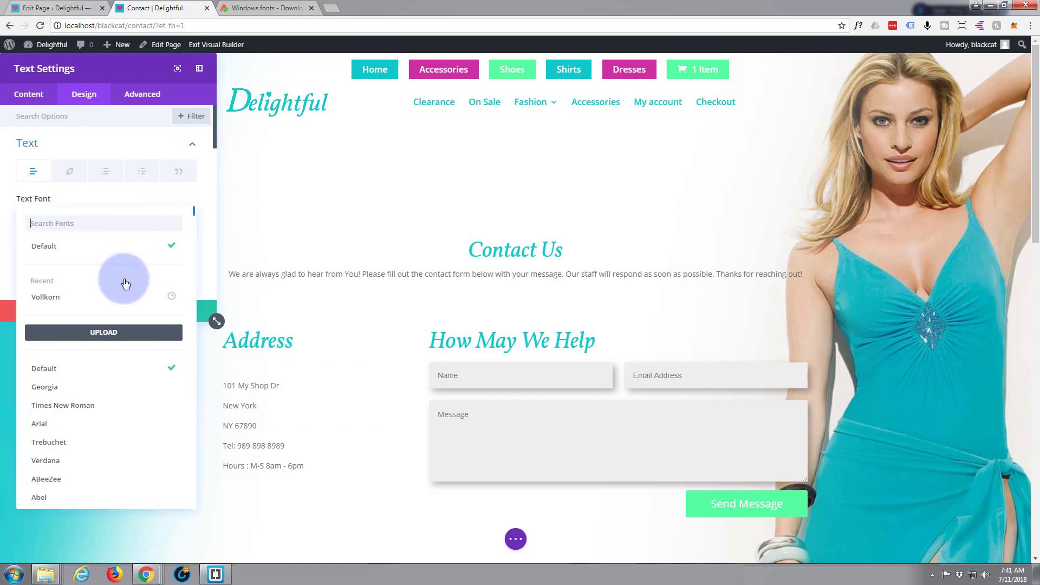
{"action": "scroll", "coordinate": [106, 402], "scroll_direction": "down", "scroll_amount": 6}
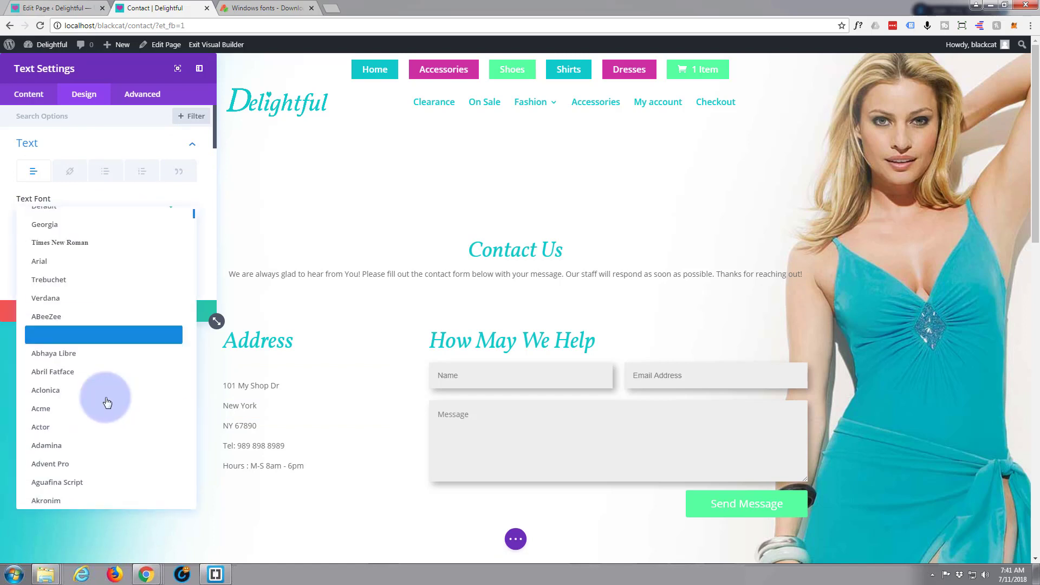
{"action": "scroll", "coordinate": [107, 402], "scroll_direction": "down", "scroll_amount": 8}
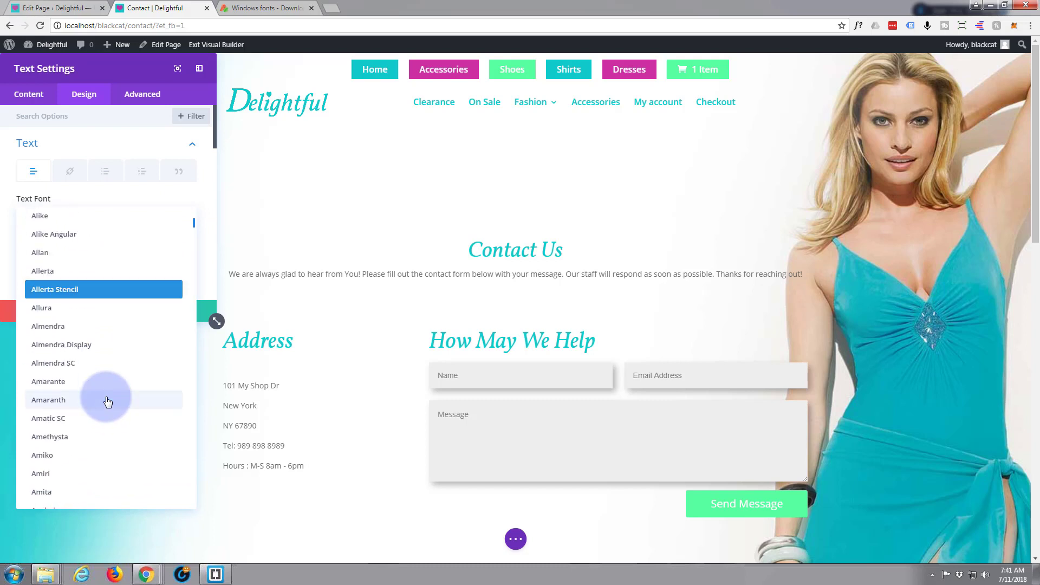
{"action": "scroll", "coordinate": [109, 402], "scroll_direction": "down", "scroll_amount": 8}
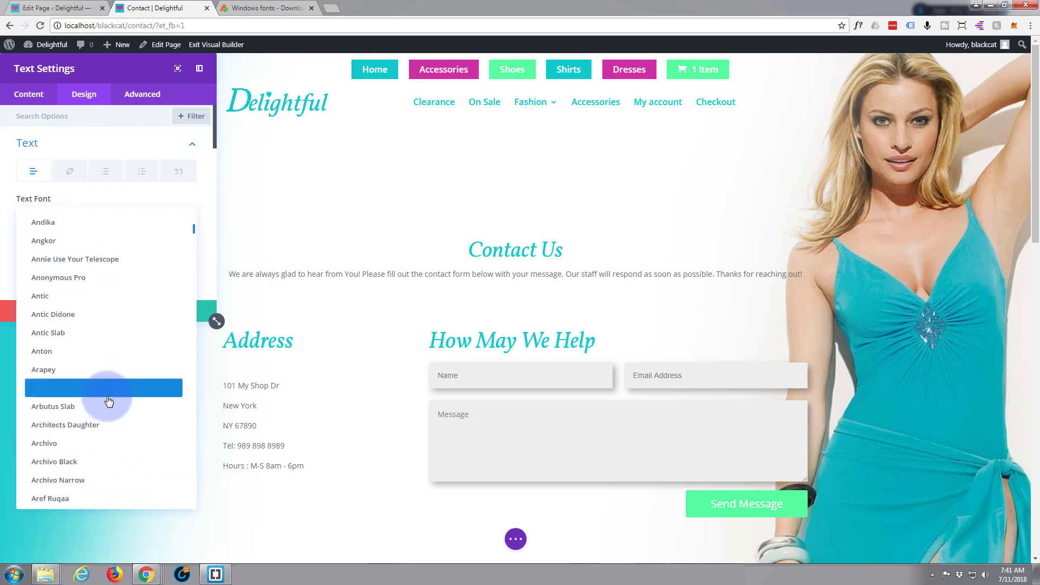
{"action": "scroll", "coordinate": [109, 401], "scroll_direction": "down", "scroll_amount": 9}
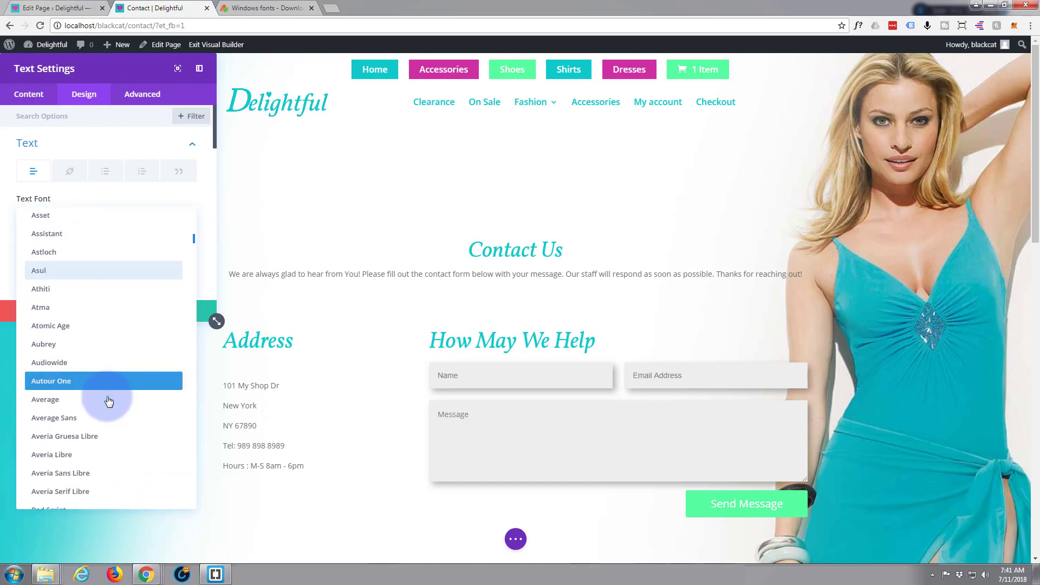
{"action": "scroll", "coordinate": [108, 401], "scroll_direction": "down", "scroll_amount": 9}
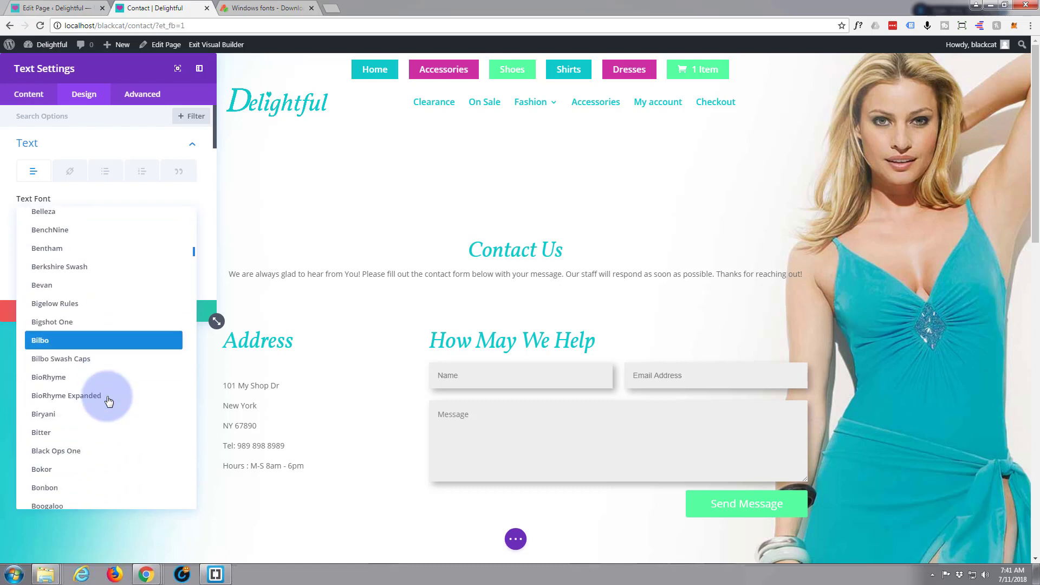
{"action": "scroll", "coordinate": [109, 402], "scroll_direction": "down", "scroll_amount": 2}
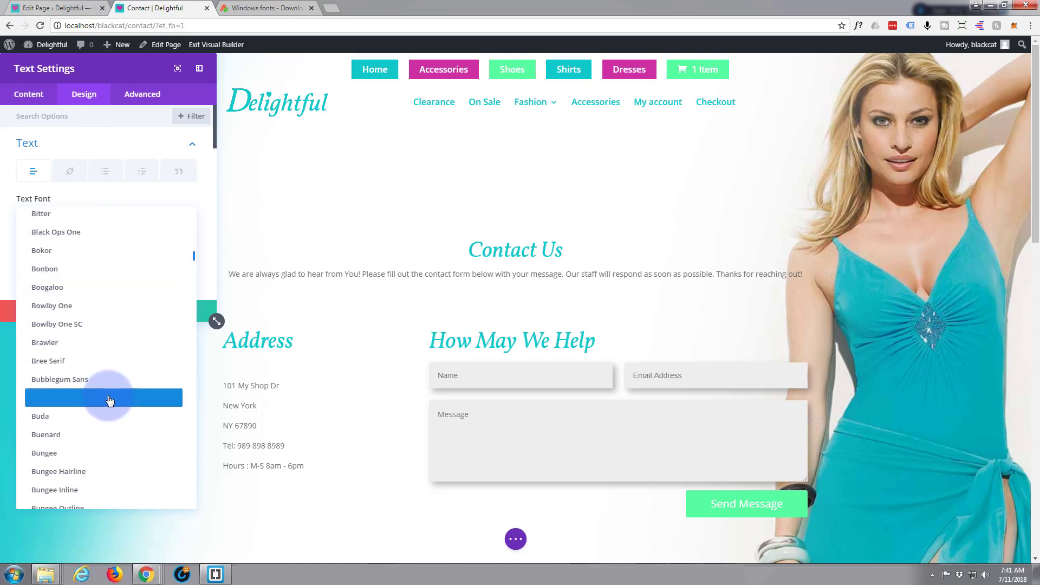
{"action": "scroll", "coordinate": [110, 400], "scroll_direction": "down", "scroll_amount": 7}
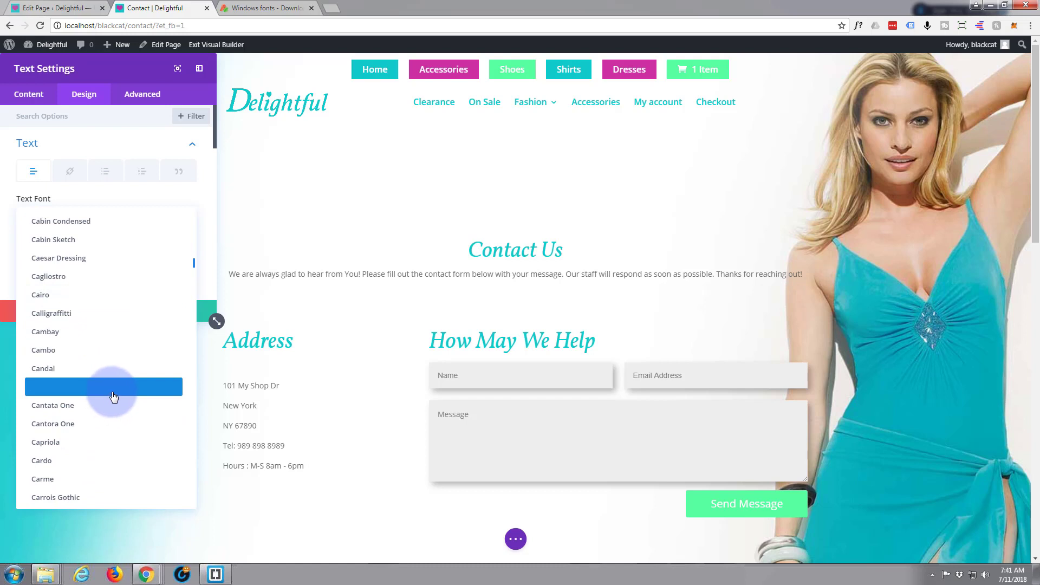
{"action": "scroll", "coordinate": [113, 397], "scroll_direction": "down", "scroll_amount": 3}
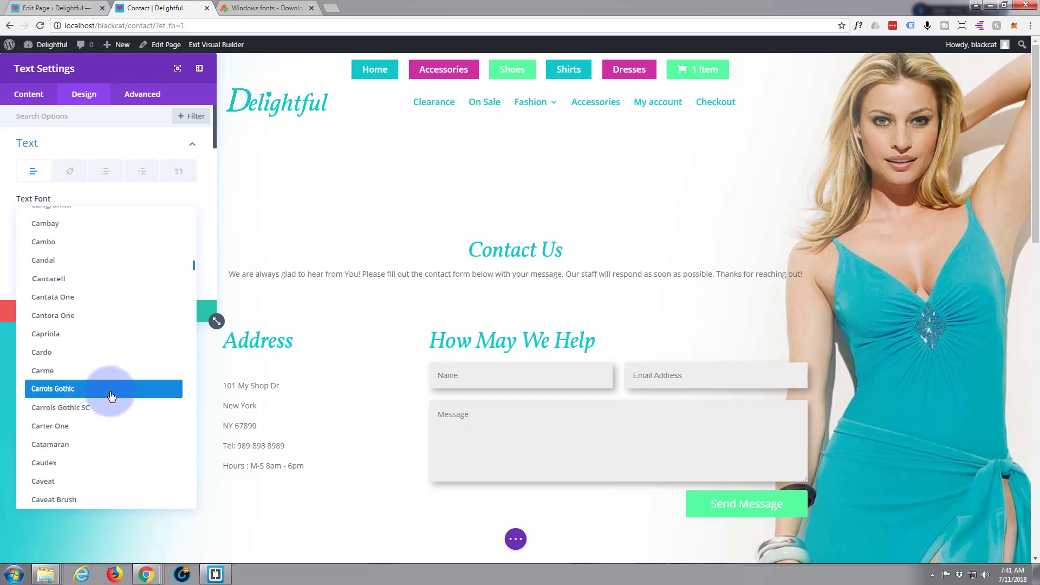
{"action": "scroll", "coordinate": [111, 396], "scroll_direction": "down", "scroll_amount": 3}
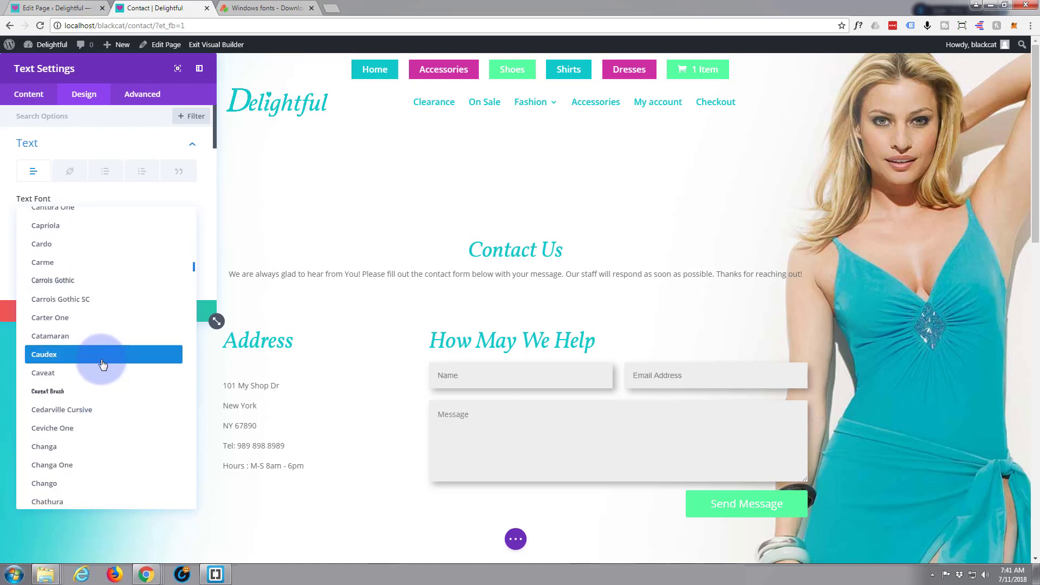
{"action": "scroll", "coordinate": [103, 368], "scroll_direction": "down", "scroll_amount": 3}
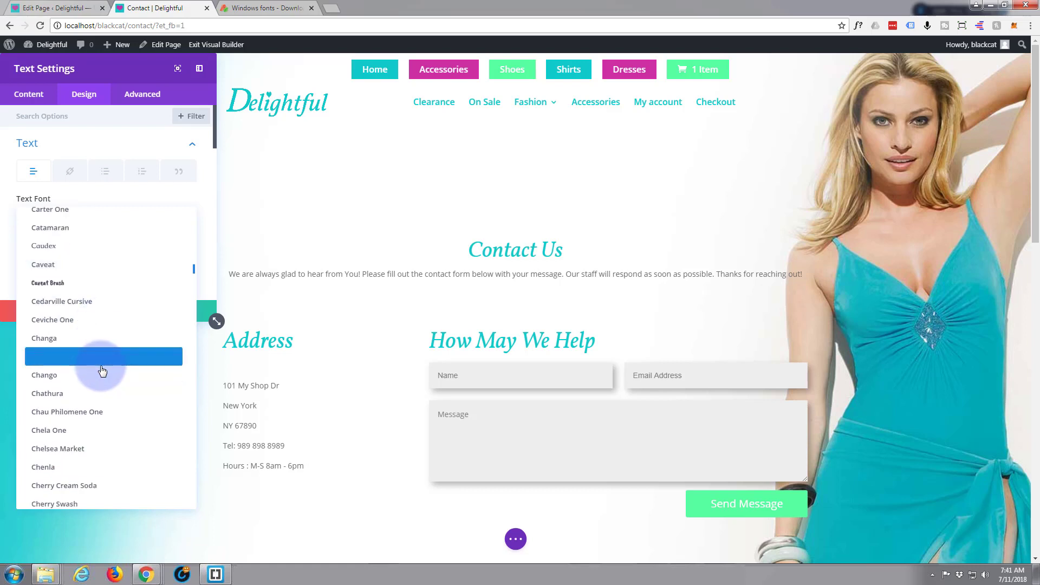
{"action": "scroll", "coordinate": [102, 371], "scroll_direction": "down", "scroll_amount": 4}
{"action": "scroll", "coordinate": [102, 371], "scroll_direction": "down", "scroll_amount": 3}
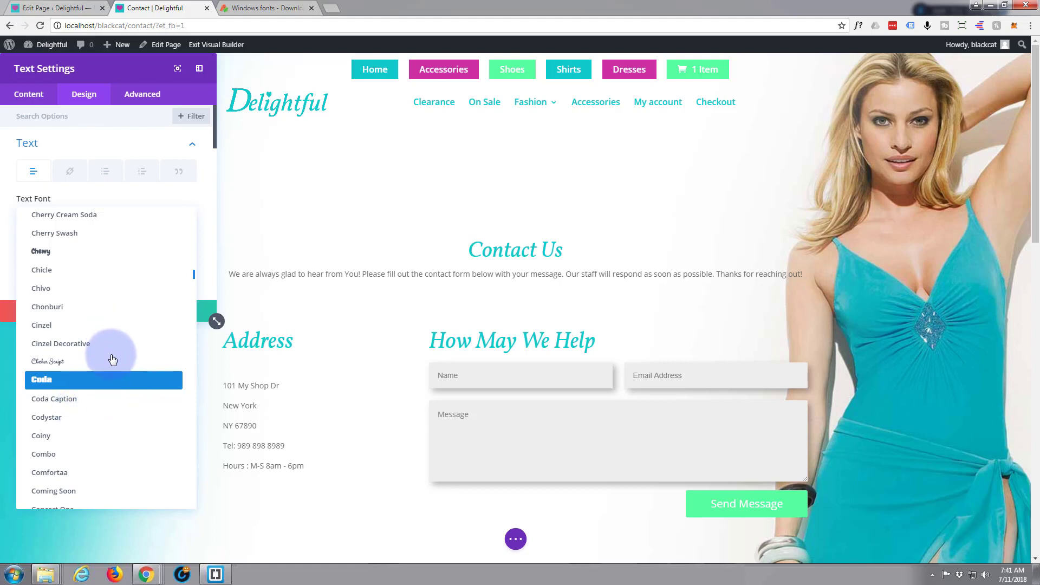
{"action": "scroll", "coordinate": [111, 363], "scroll_direction": "down", "scroll_amount": 3}
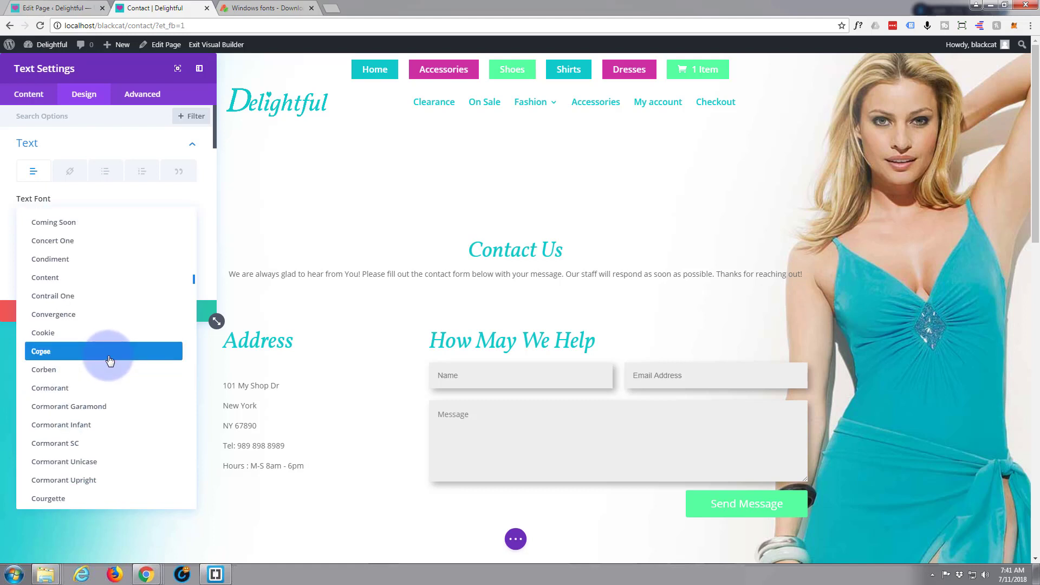
{"action": "left_click", "coordinate": [120, 196]}
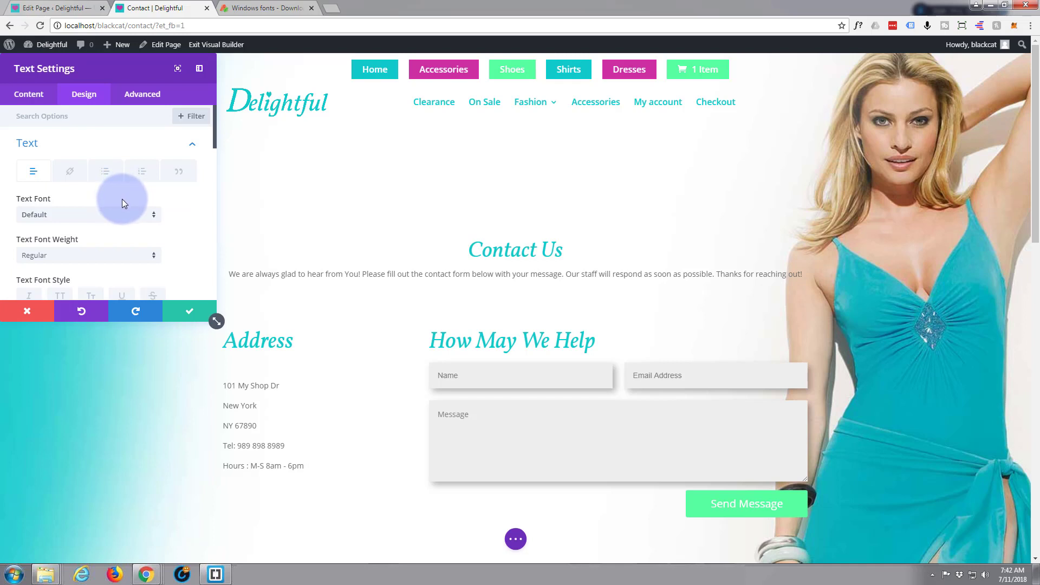
Step: Switch to the free fonts website tab and open the Handwriting font category
{"action": "left_click", "coordinate": [265, 10]}
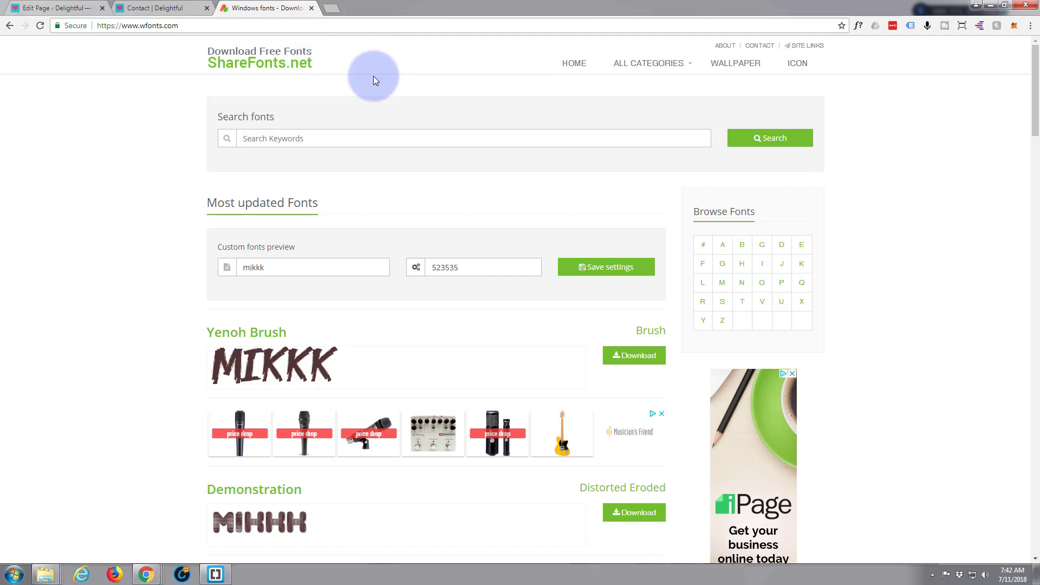
{"action": "mouse_move", "coordinate": [657, 65]}
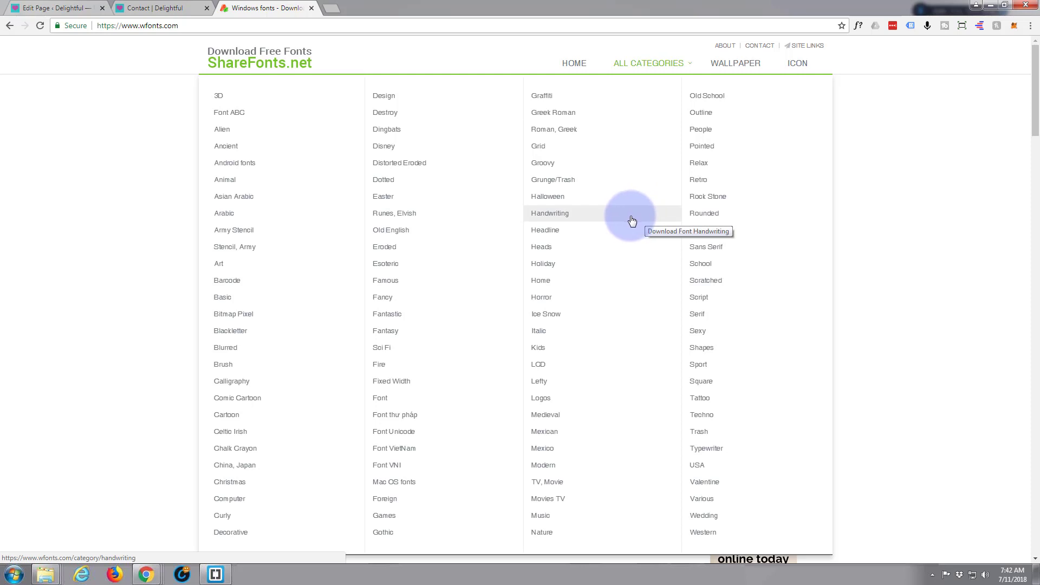
{"action": "left_click", "coordinate": [552, 218]}
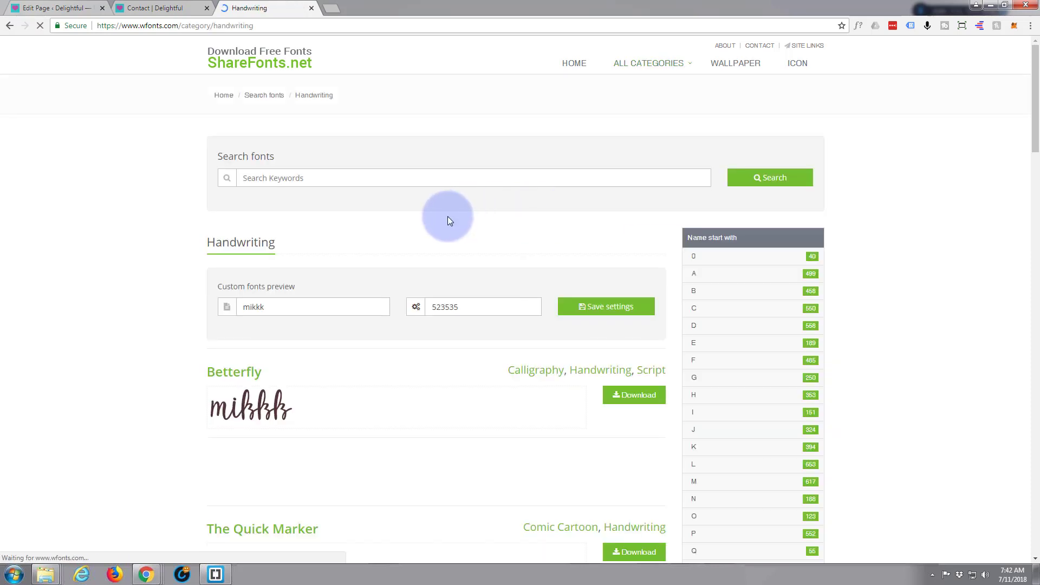
Step: Set the custom fonts preview text to Divi Theme and save the preview settings
{"action": "scroll", "coordinate": [447, 216], "scroll_direction": "down", "scroll_amount": 3}
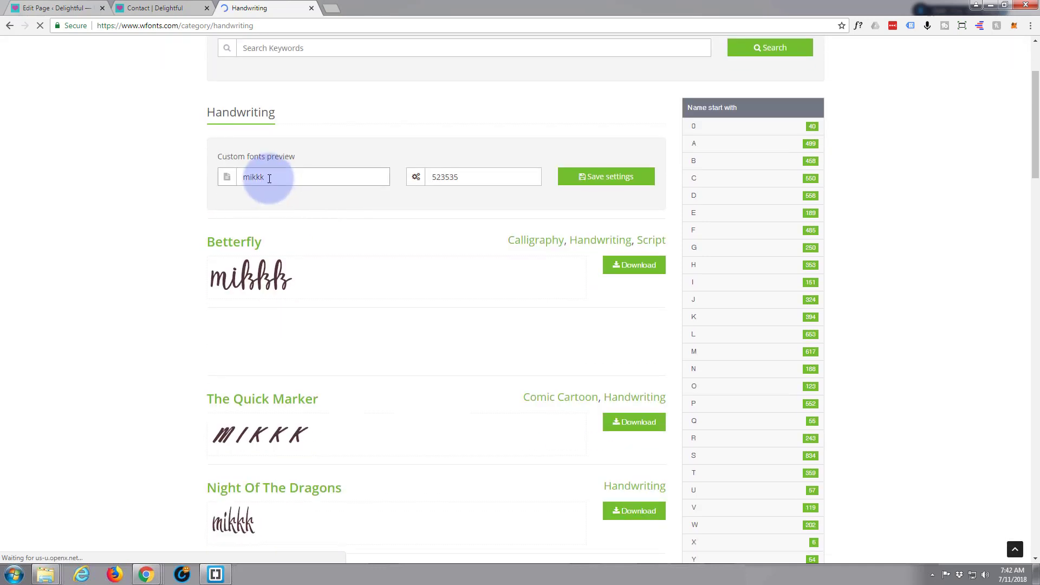
{"action": "left_click_drag", "start_coordinate": [269, 179], "coordinate": [234, 181]}
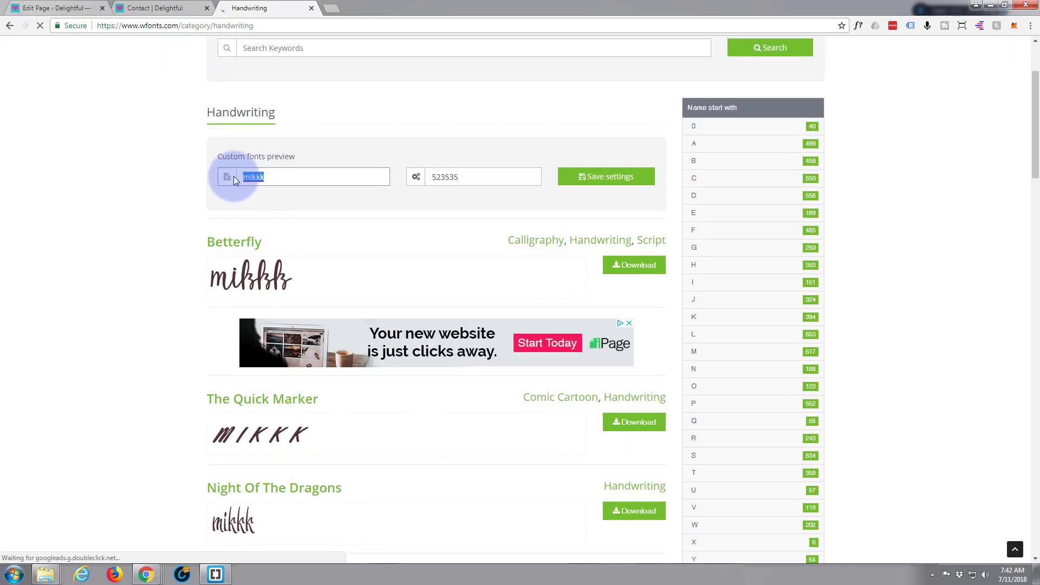
{"action": "type", "text": "Divi Theme"}
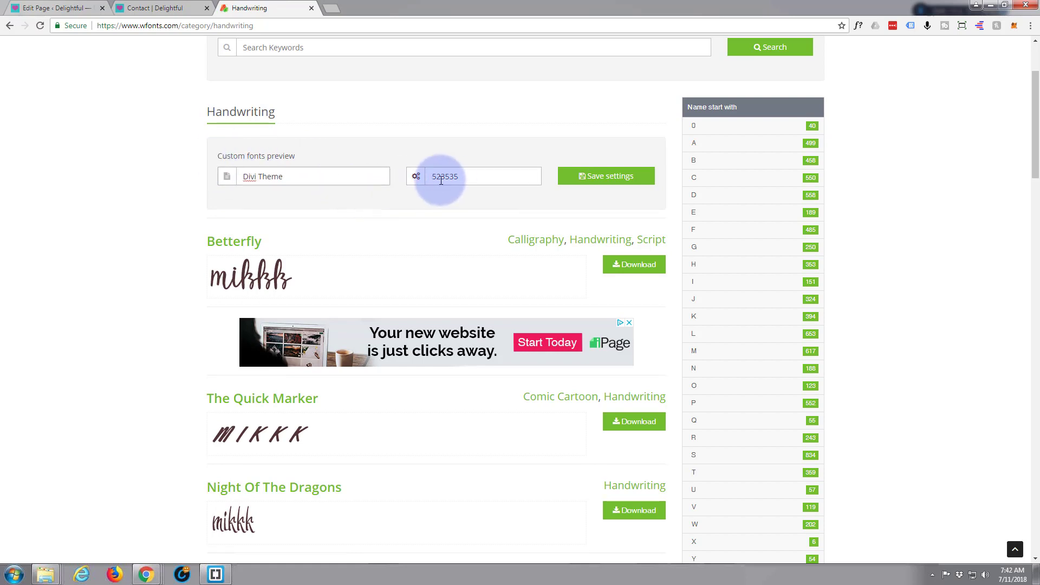
{"action": "left_click", "coordinate": [607, 176]}
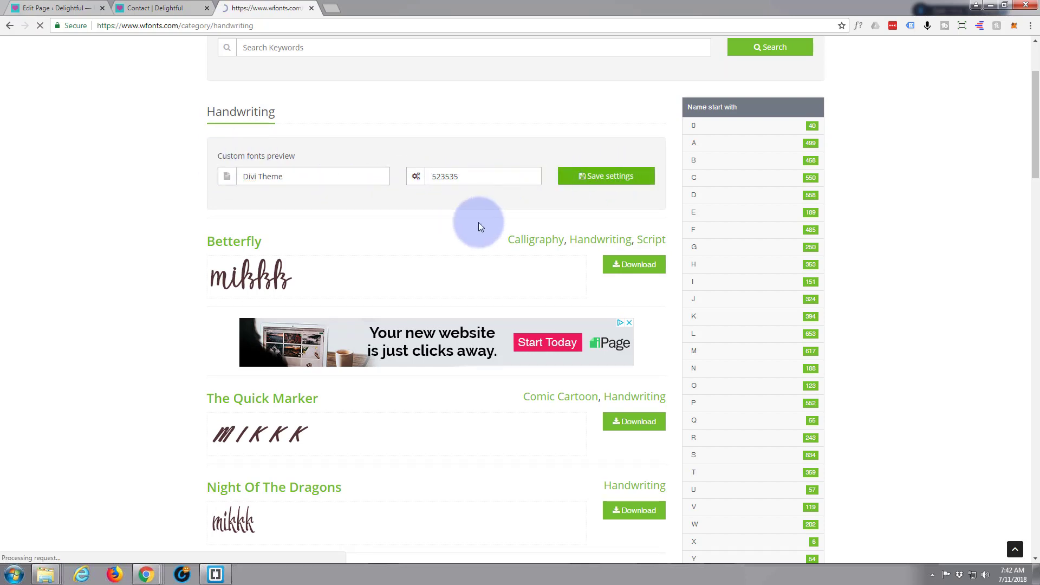
Step: Scroll through the handwriting font previews and download the Jalisco Script font
{"action": "scroll", "coordinate": [401, 323], "scroll_direction": "down", "scroll_amount": 3}
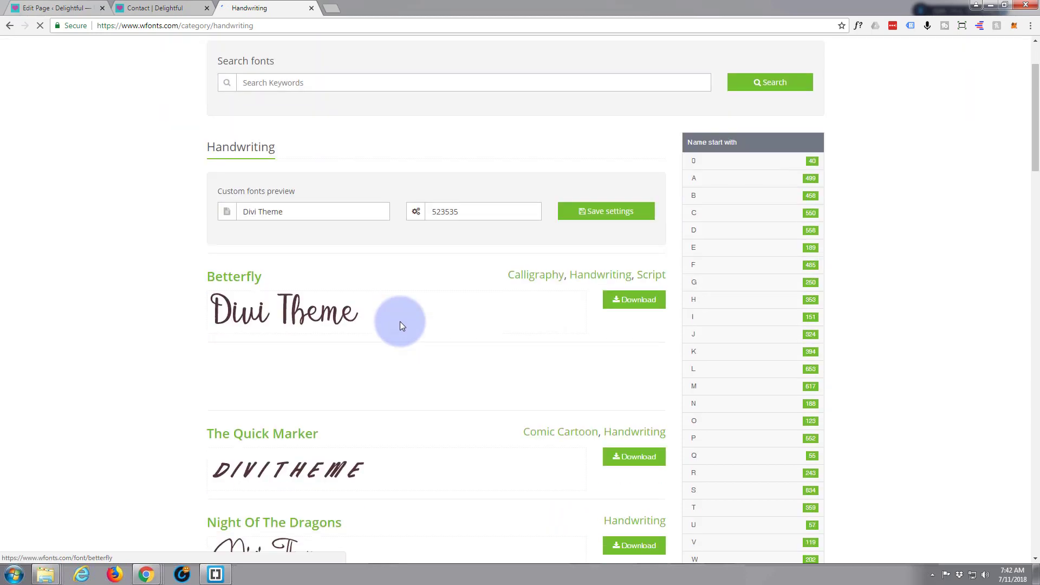
{"action": "scroll", "coordinate": [399, 320], "scroll_direction": "down", "scroll_amount": 5}
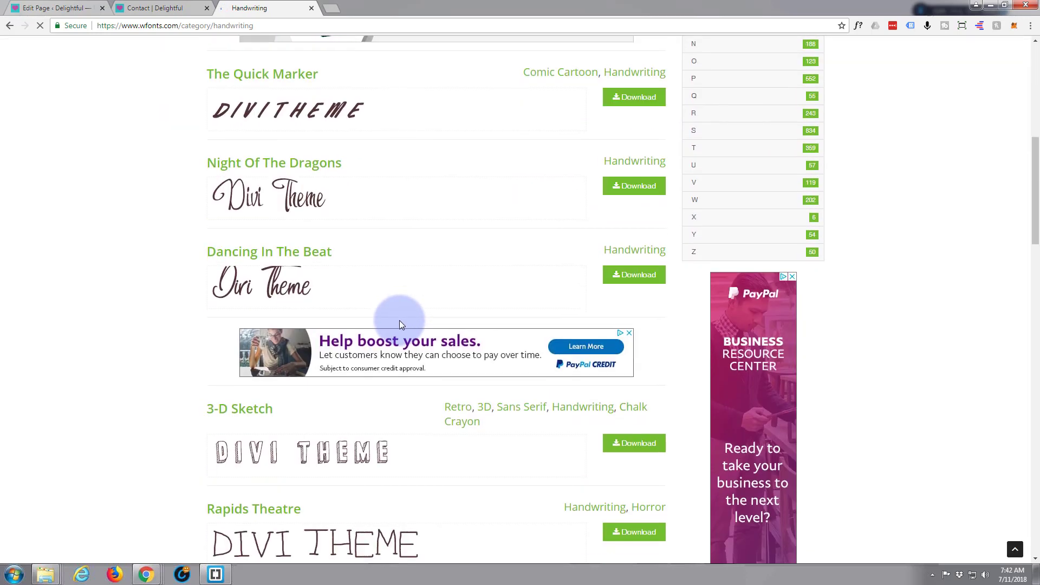
{"action": "scroll", "coordinate": [401, 324], "scroll_direction": "down", "scroll_amount": 5}
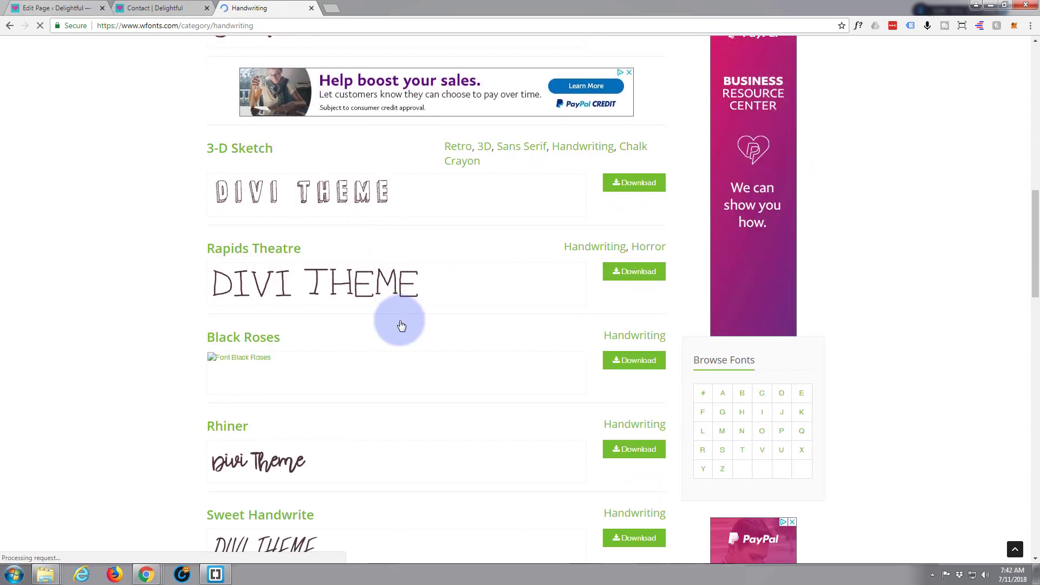
{"action": "scroll", "coordinate": [400, 324], "scroll_direction": "down", "scroll_amount": 5}
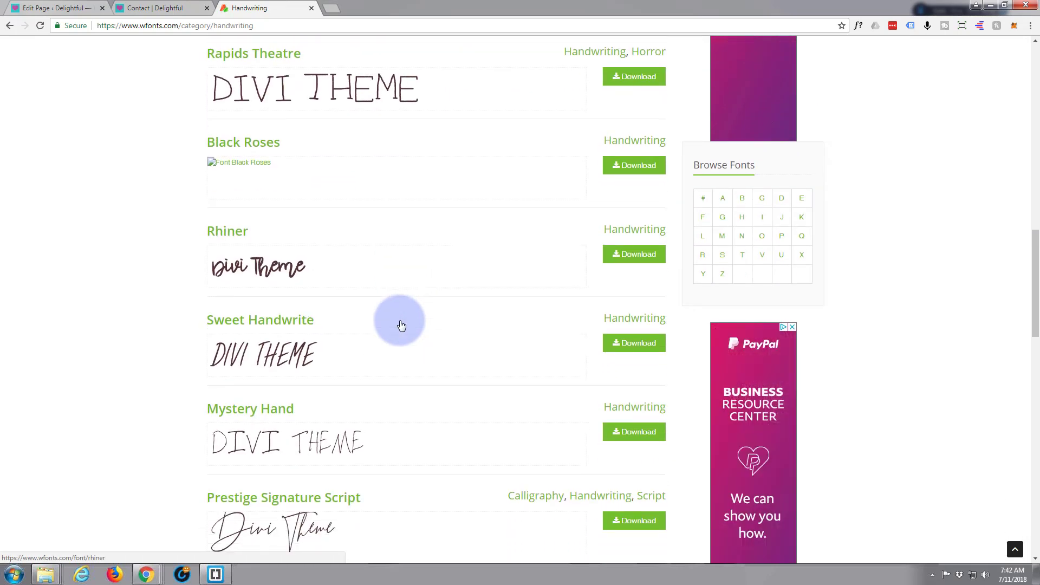
{"action": "scroll", "coordinate": [399, 322], "scroll_direction": "down", "scroll_amount": 3}
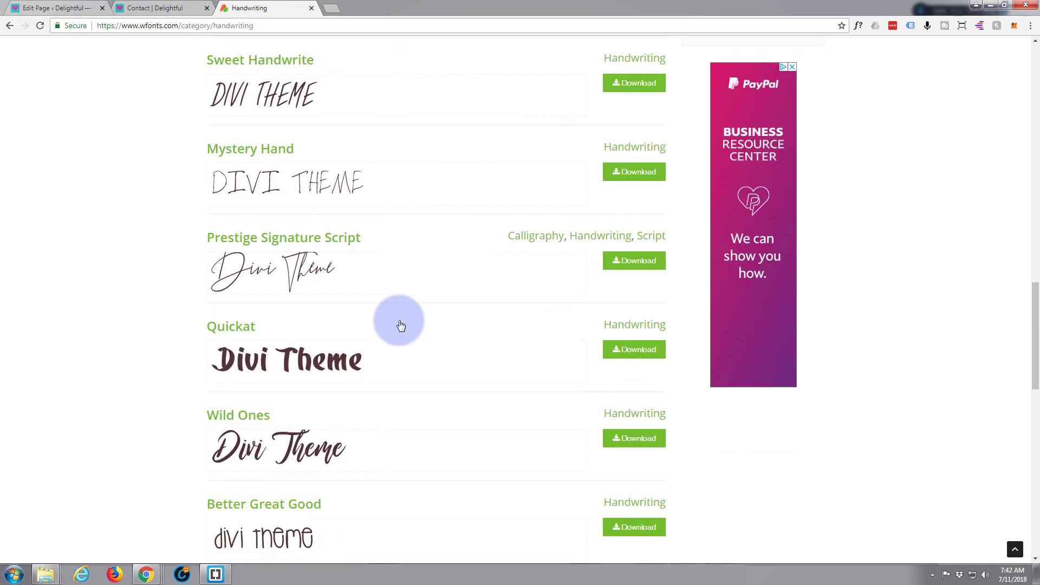
{"action": "scroll", "coordinate": [401, 325], "scroll_direction": "down", "scroll_amount": 4}
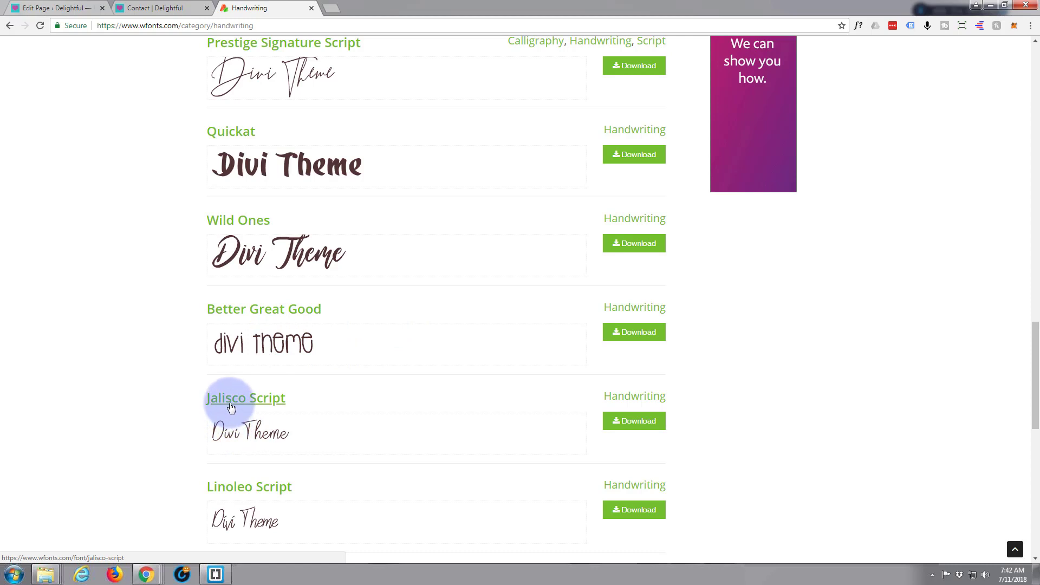
{"action": "scroll", "coordinate": [230, 407], "scroll_direction": "down", "scroll_amount": 1}
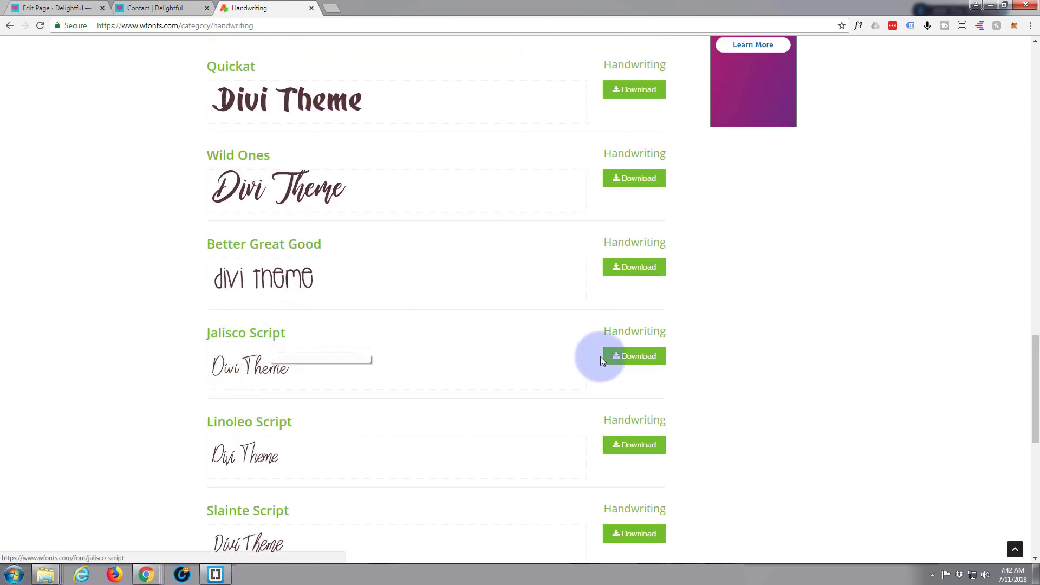
{"action": "left_click", "coordinate": [636, 357]}
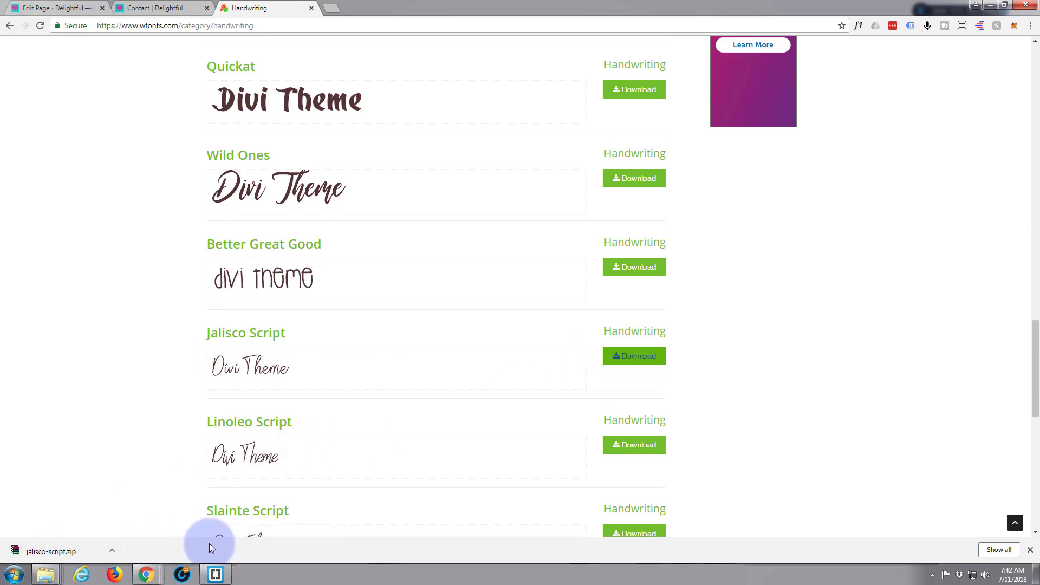
Step: Open the downloaded jalisco-script.zip in its folder and extract the archive there
{"action": "left_click", "coordinate": [111, 550]}
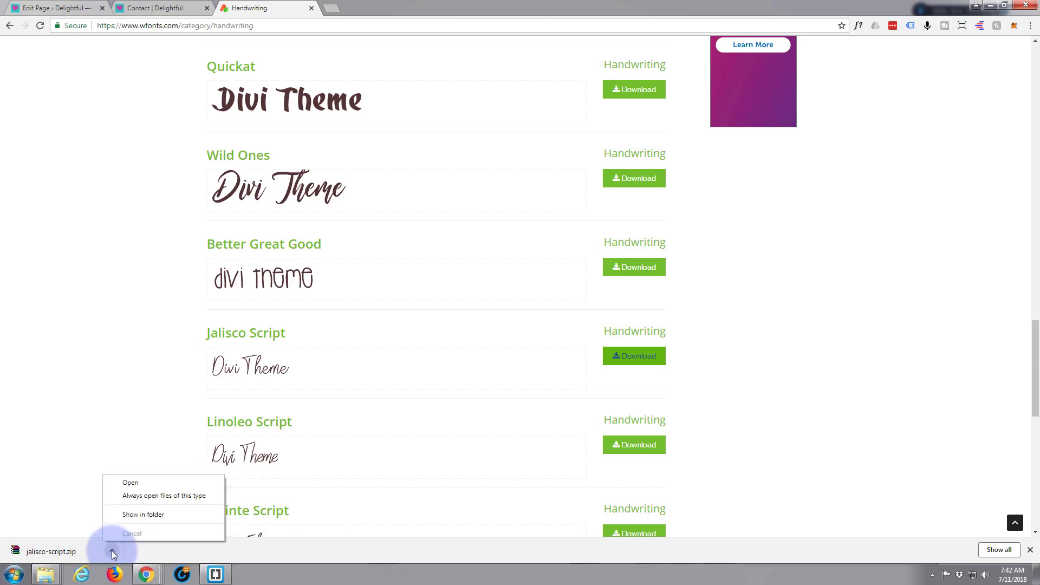
{"action": "left_click", "coordinate": [135, 520]}
{"action": "left_click_drag", "start_coordinate": [704, 213], "coordinate": [374, 147]}
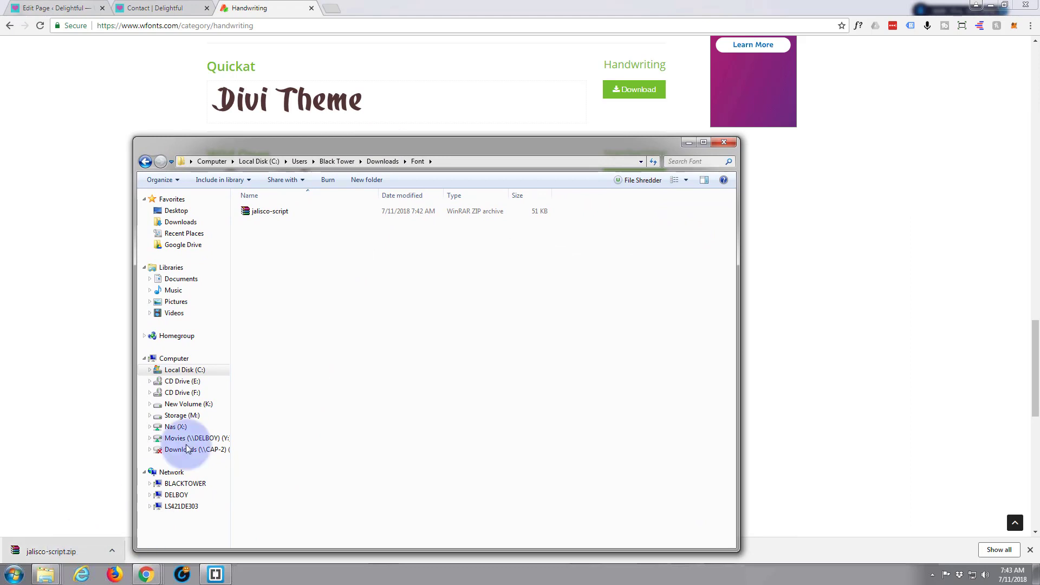
{"action": "right_click", "coordinate": [246, 215]}
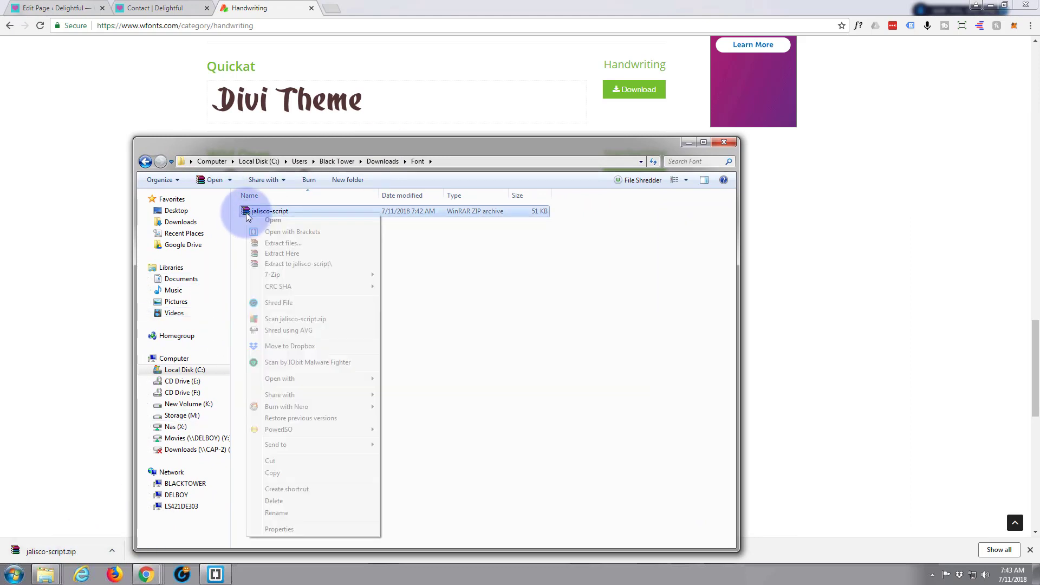
{"action": "left_click", "coordinate": [297, 253]}
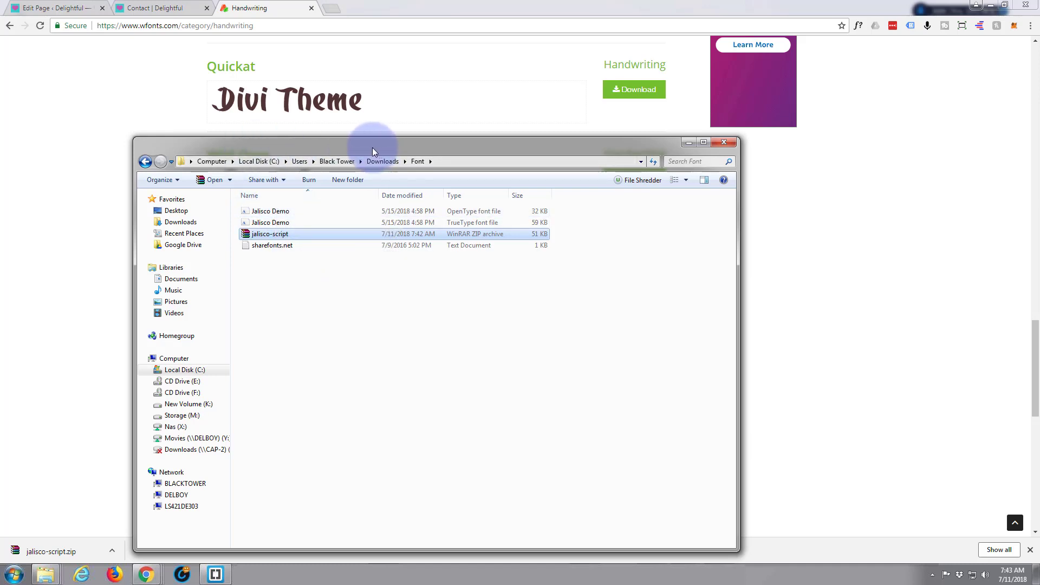
Step: Return to the contact page's Text Settings and open the font upload dialog from the Text Font list
{"action": "left_click_drag", "start_coordinate": [366, 152], "coordinate": [1039, 167]}
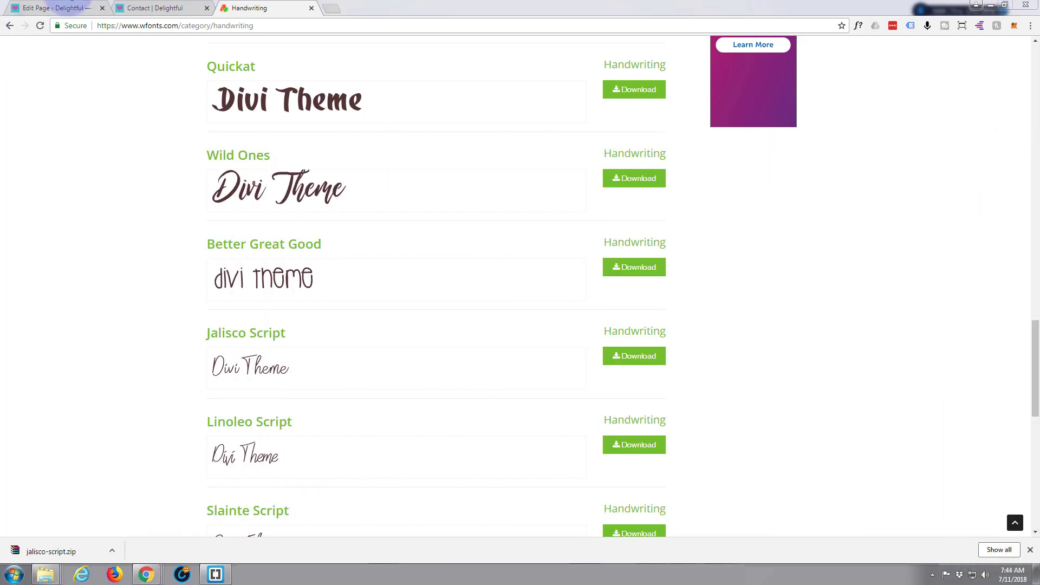
{"action": "left_click", "coordinate": [162, 9]}
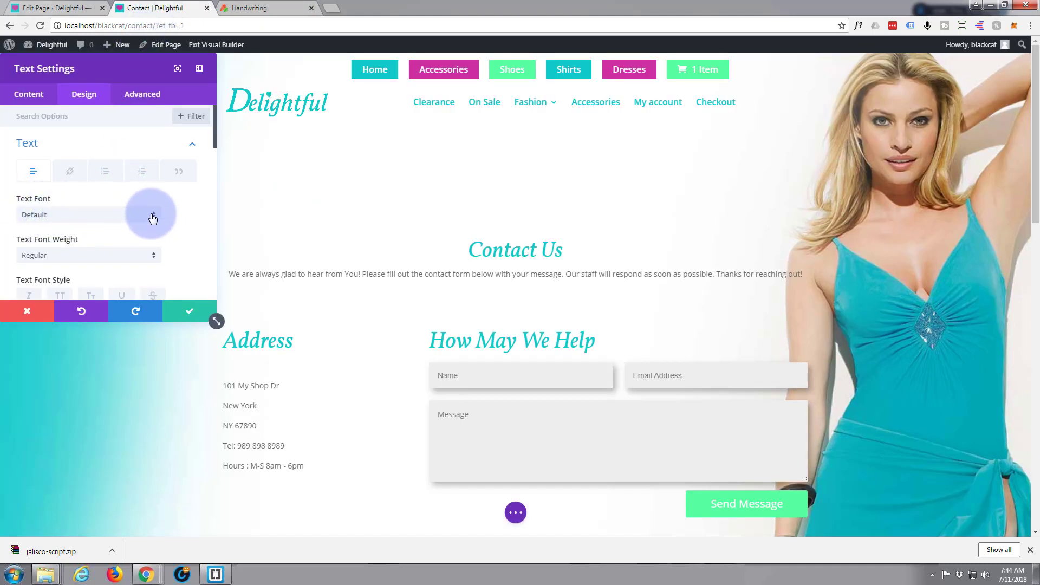
{"action": "left_click", "coordinate": [154, 217]}
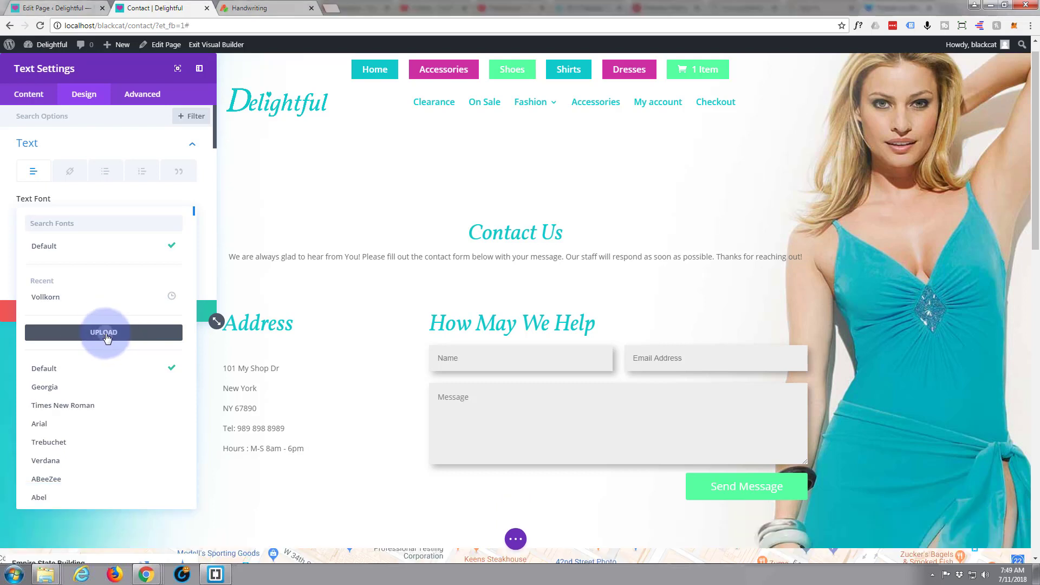
{"action": "left_click", "coordinate": [106, 336]}
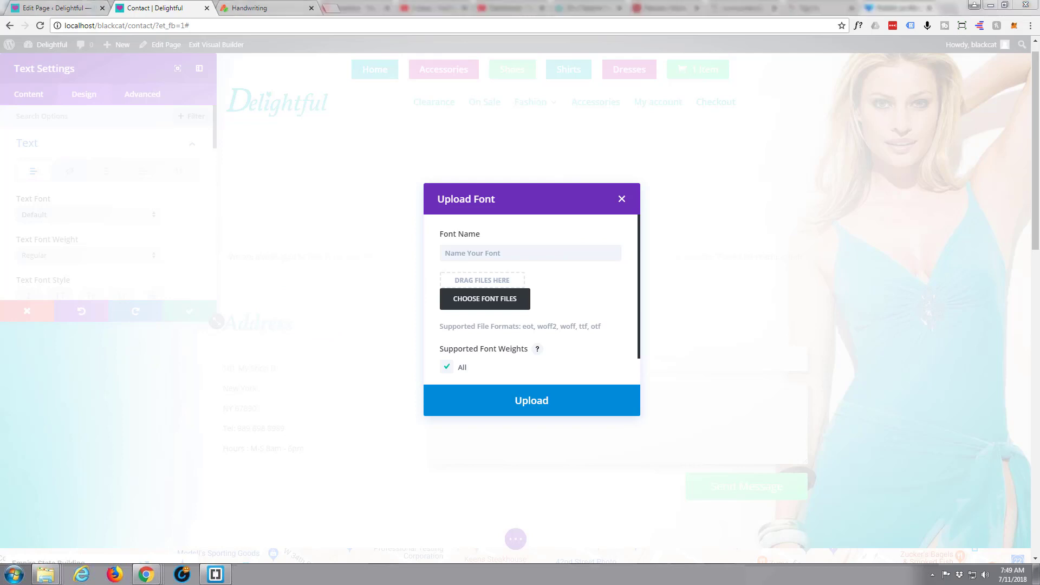
Step: Drag the Jalisco Demo OTF and TTF font files from the Font folder into the upload dialog
{"action": "left_click_drag", "start_coordinate": [740, 116], "coordinate": [651, 121]}
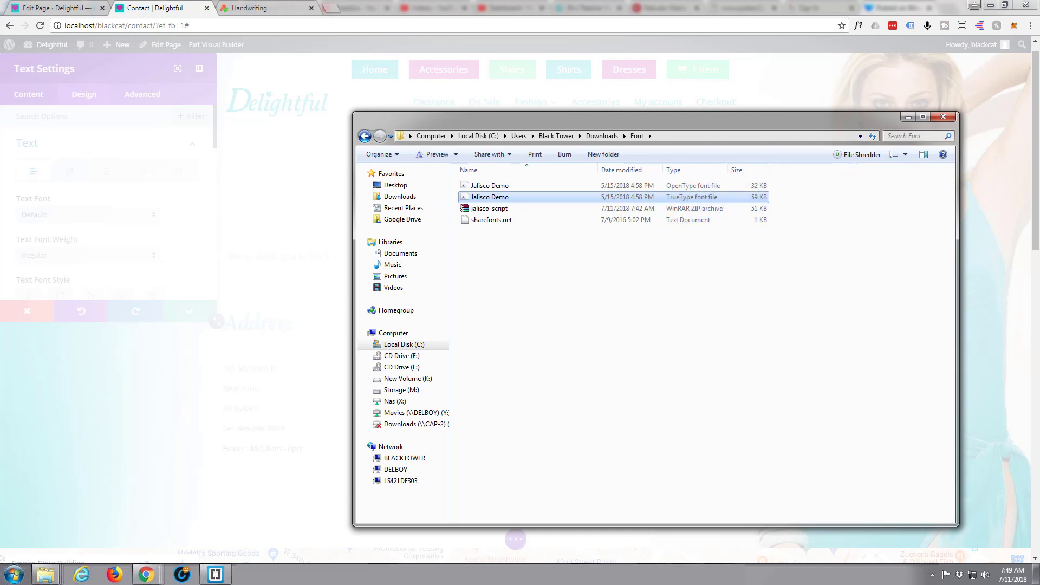
{"action": "left_click_drag", "start_coordinate": [783, 117], "coordinate": [1039, 111]}
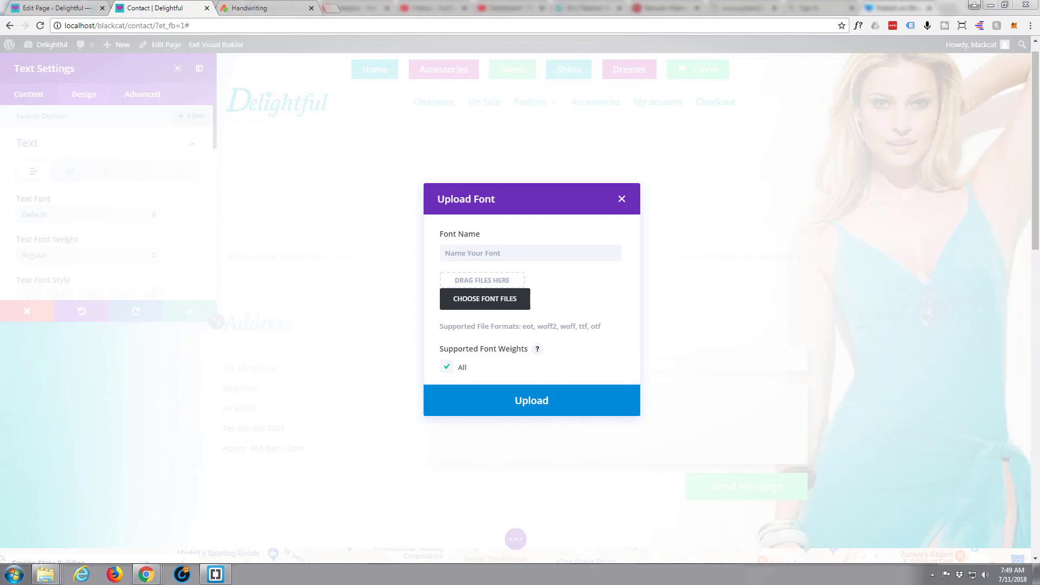
{"action": "left_click_drag", "start_coordinate": [1039, 244], "coordinate": [466, 301]}
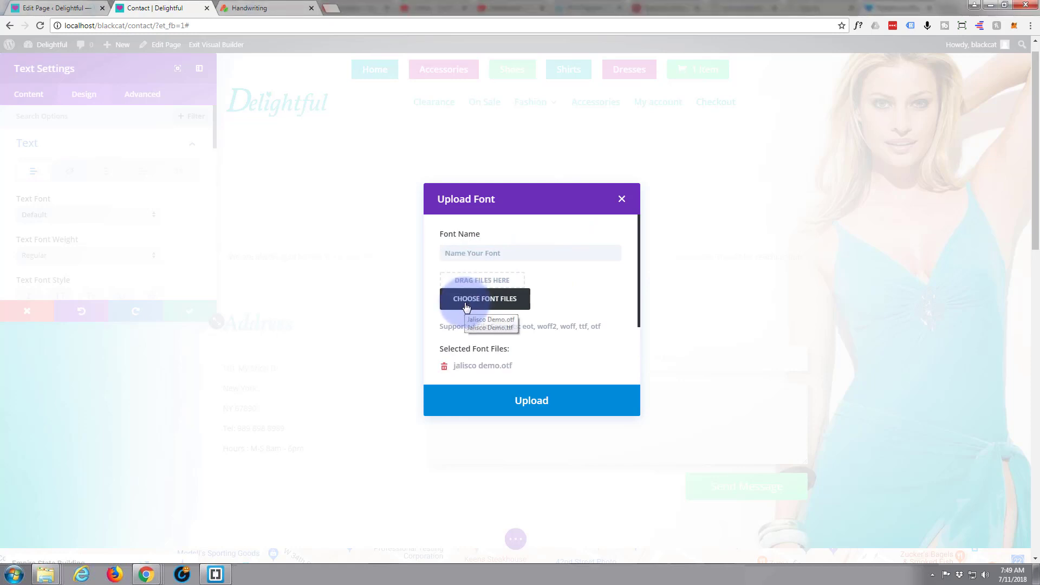
{"action": "scroll", "coordinate": [569, 336], "scroll_direction": "down", "scroll_amount": 1}
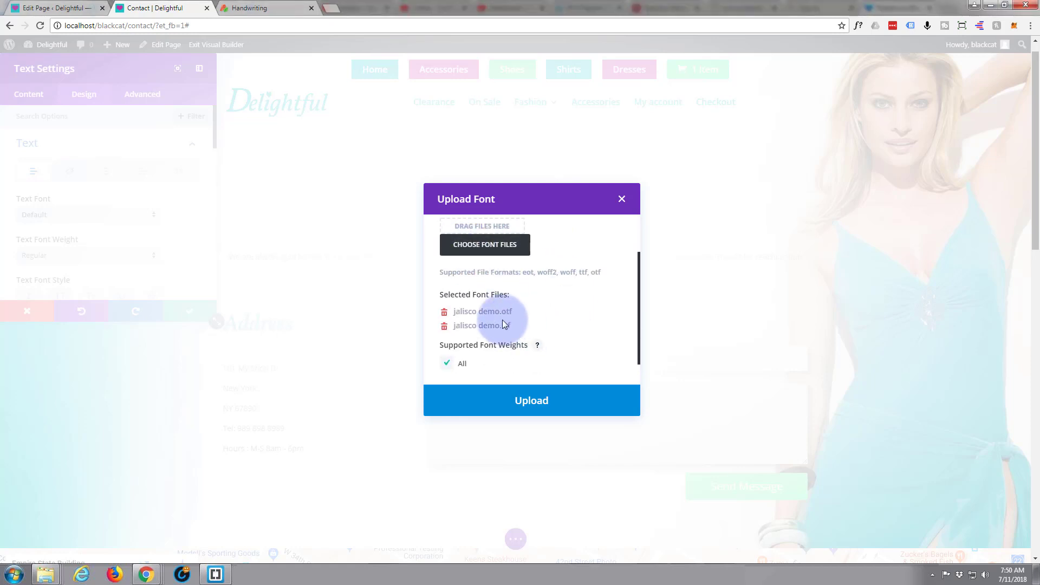
{"action": "scroll", "coordinate": [530, 315], "scroll_direction": "up", "scroll_amount": 1}
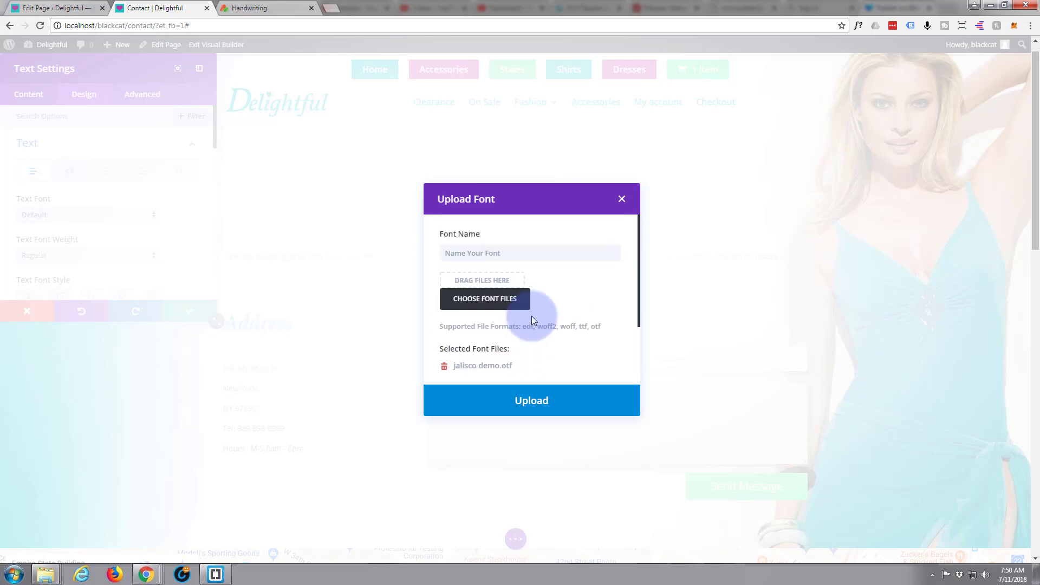
Step: Name the font Jalisco and upload it as the text font
{"action": "left_click", "coordinate": [461, 252]}
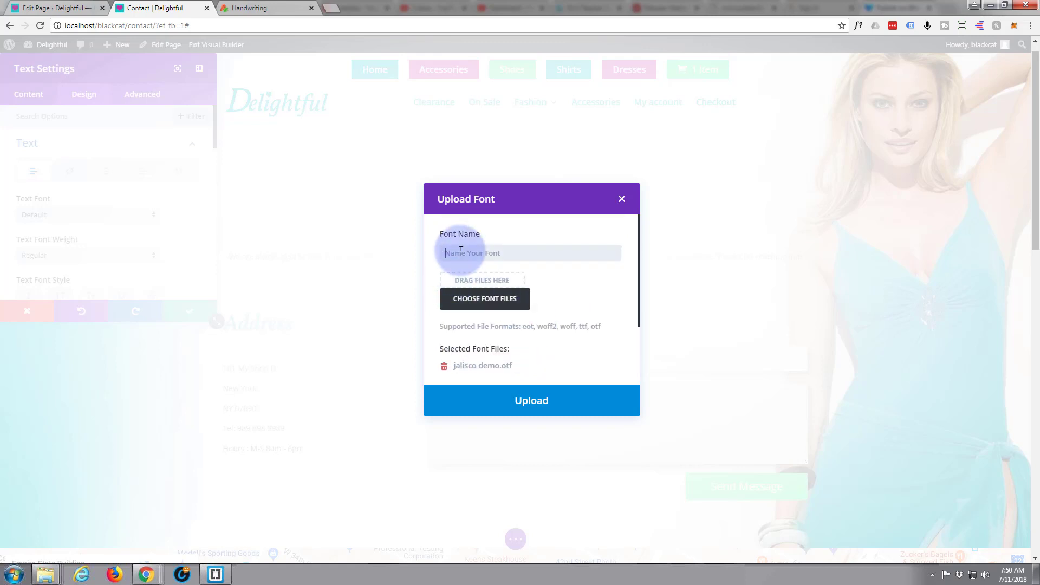
{"action": "type", "text": "Jalisco"}
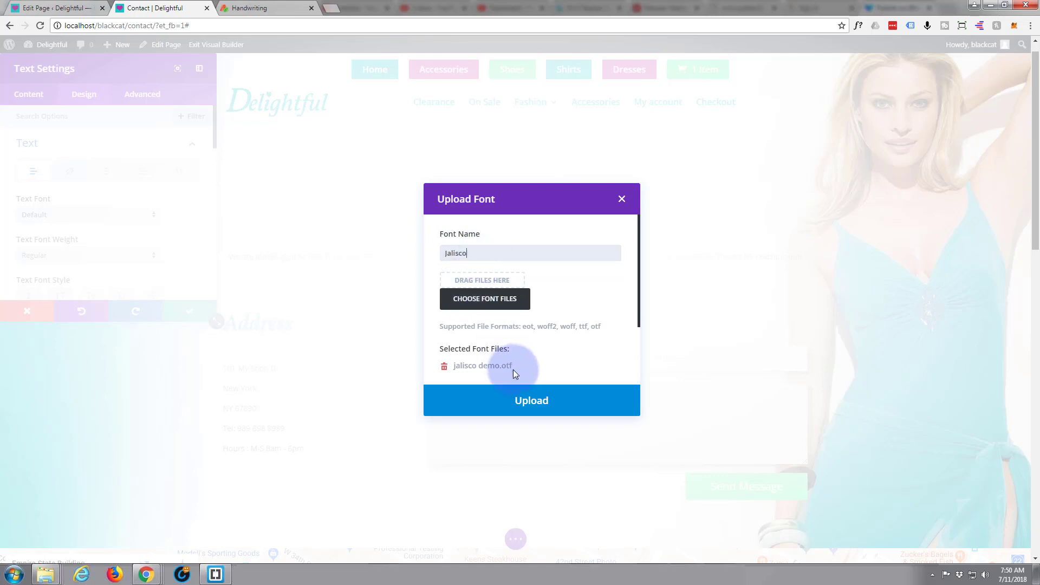
{"action": "left_click", "coordinate": [532, 406]}
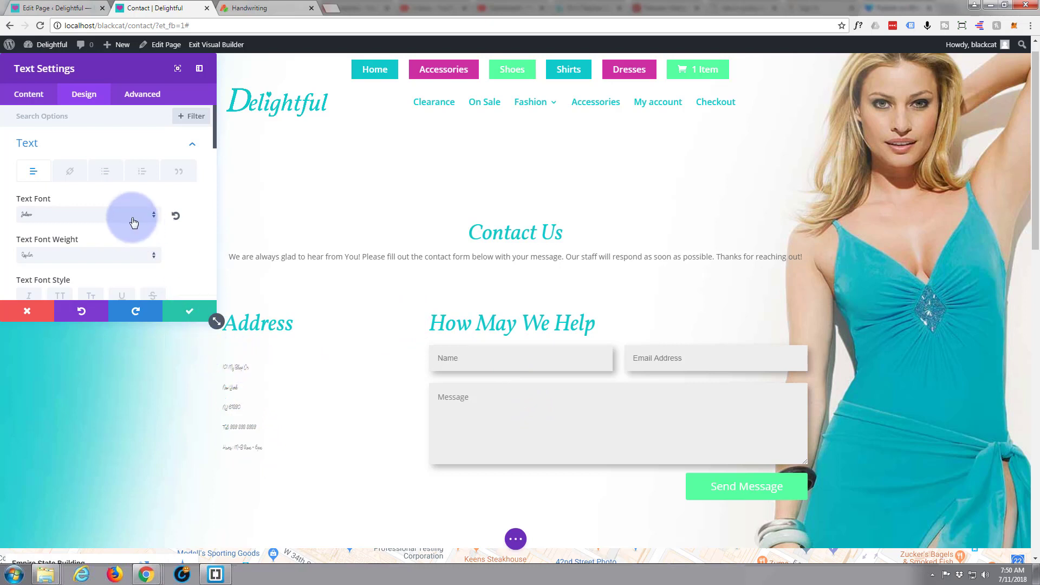
Step: Increase the Address module's text size to 32px
{"action": "scroll", "coordinate": [75, 222], "scroll_direction": "down", "scroll_amount": 1}
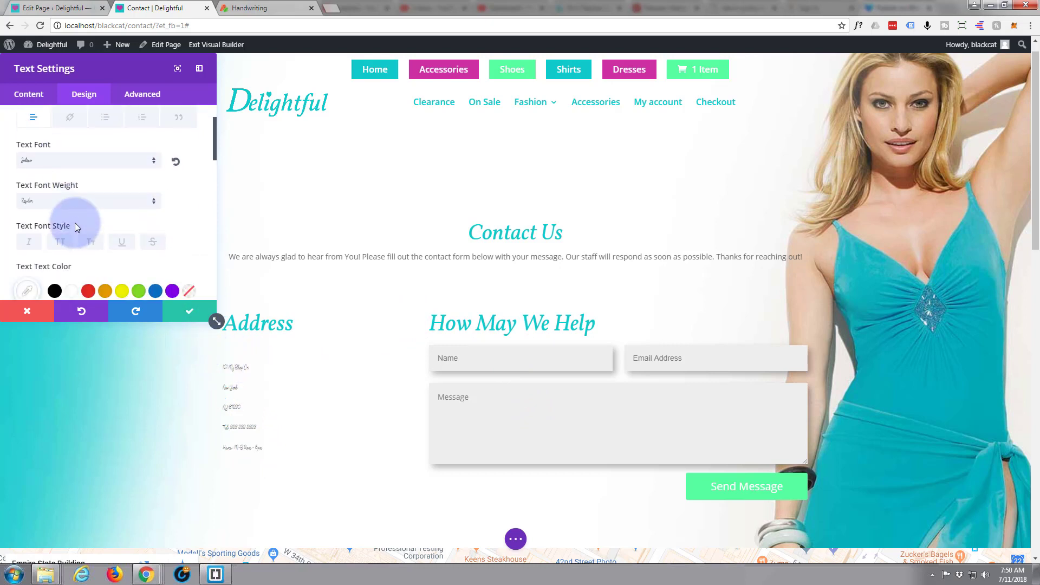
{"action": "scroll", "coordinate": [75, 223], "scroll_direction": "down", "scroll_amount": 2}
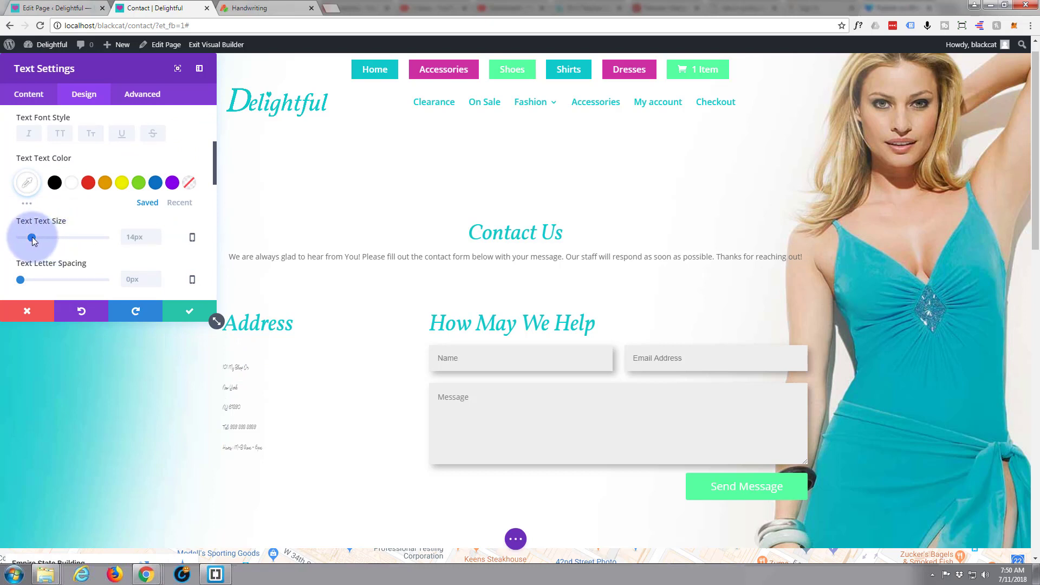
{"action": "left_click_drag", "start_coordinate": [32, 236], "coordinate": [47, 239]}
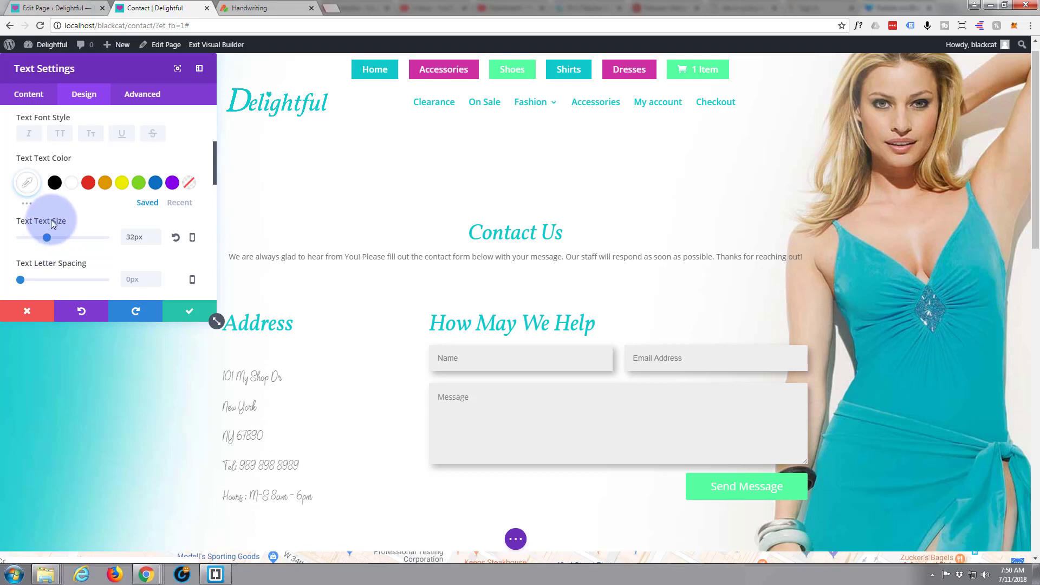
Step: Set the text font weight to Semi Bold
{"action": "scroll", "coordinate": [52, 224], "scroll_direction": "up", "scroll_amount": 2}
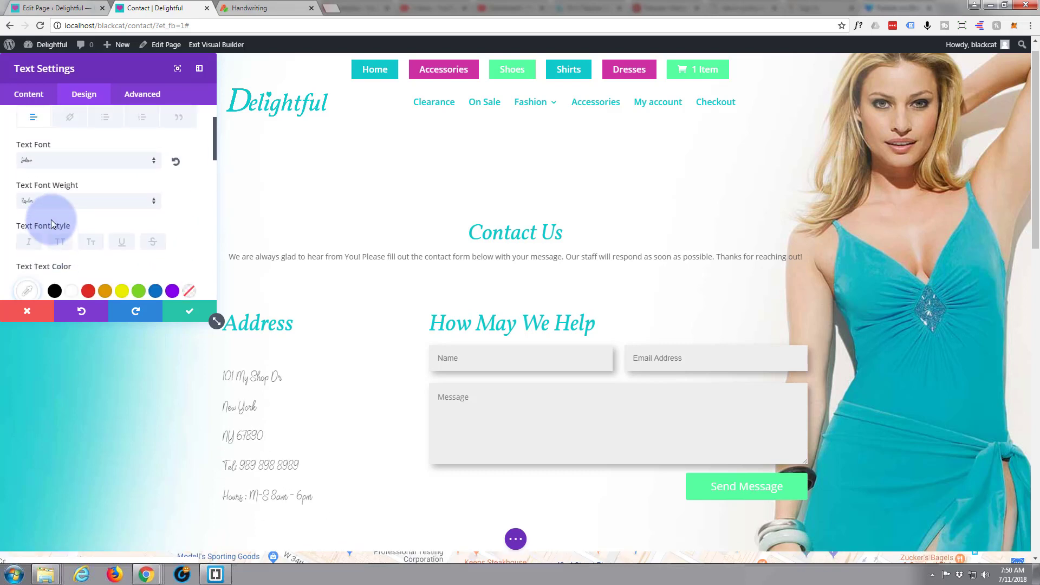
{"action": "left_click", "coordinate": [155, 205]}
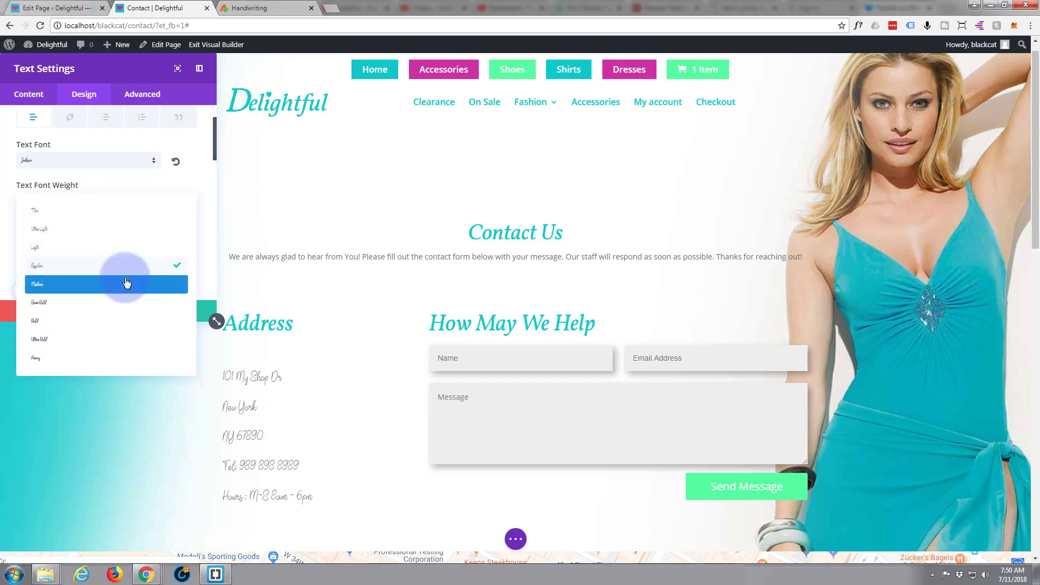
{"action": "left_click", "coordinate": [100, 301]}
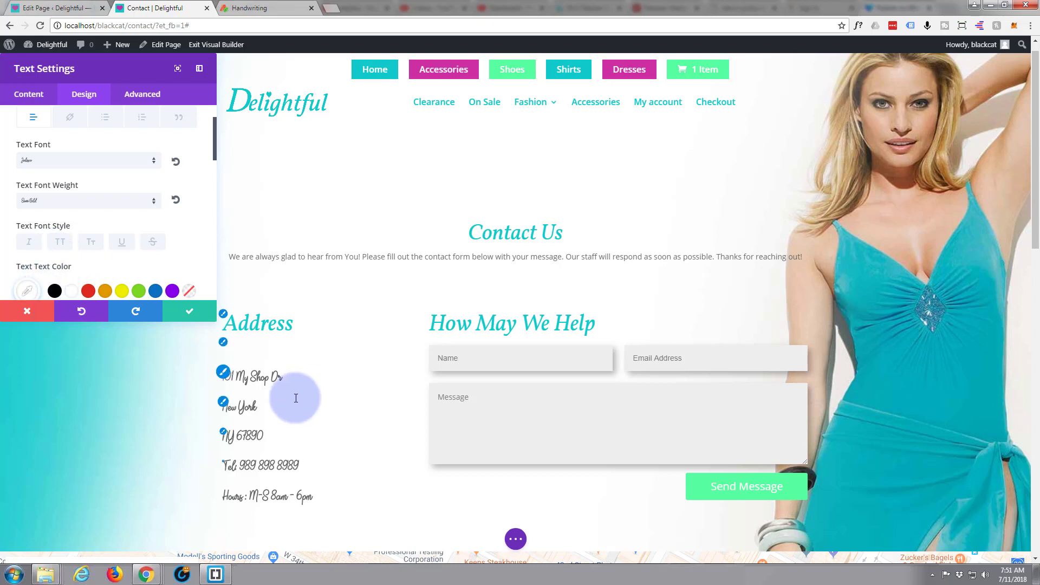
Step: Inspect the restyled address lines on the page
{"action": "scroll", "coordinate": [312, 391], "scroll_direction": "down", "scroll_amount": 1}
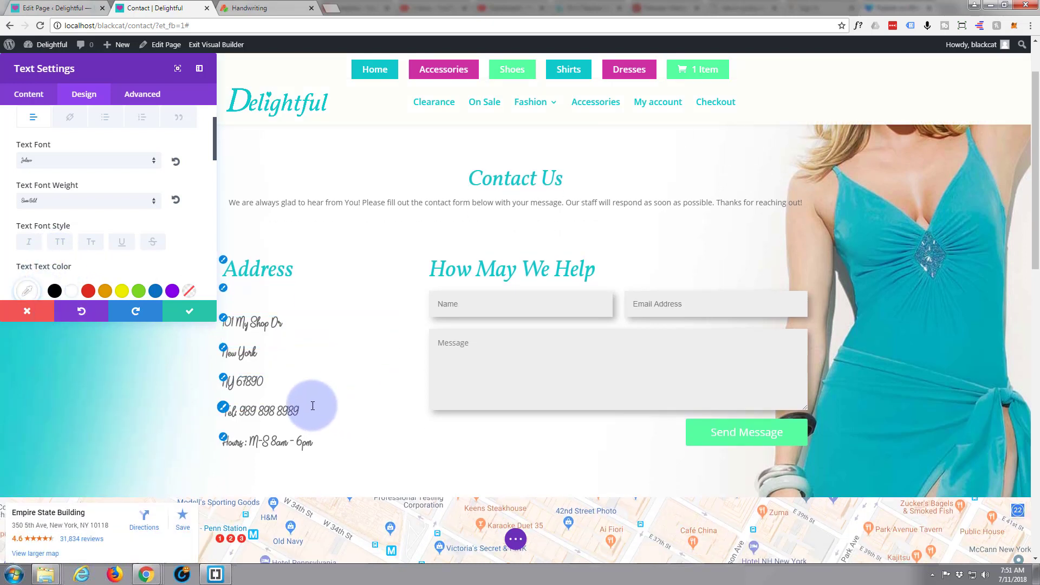
{"action": "left_click", "coordinate": [253, 323]}
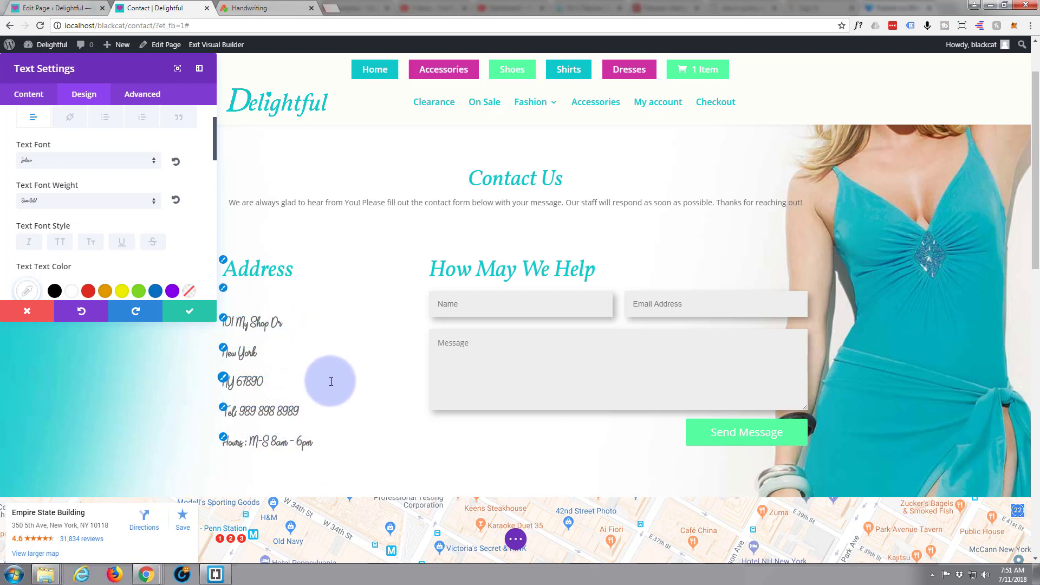
{"action": "scroll", "coordinate": [331, 379], "scroll_direction": "up", "scroll_amount": 1}
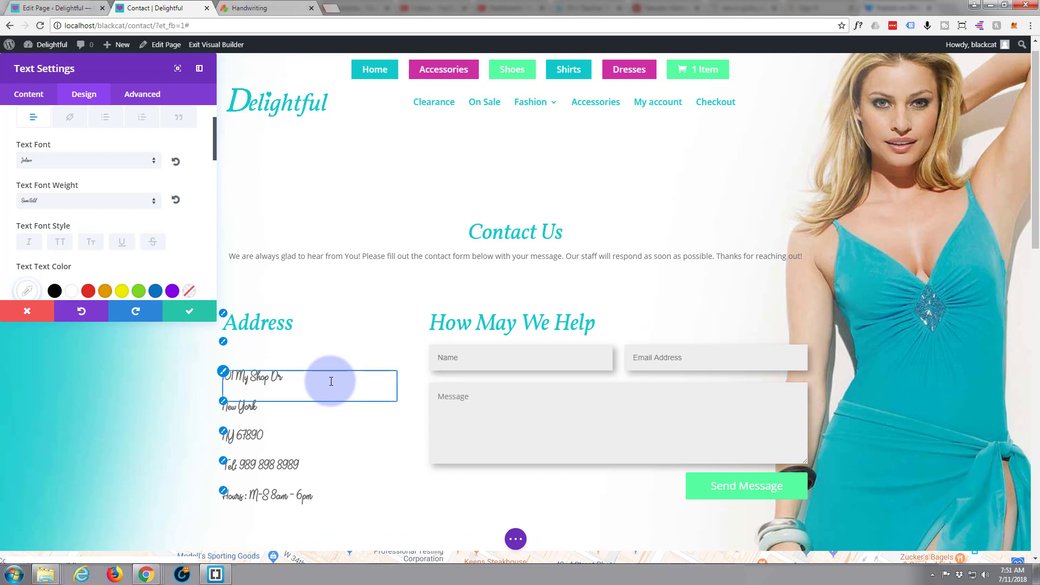